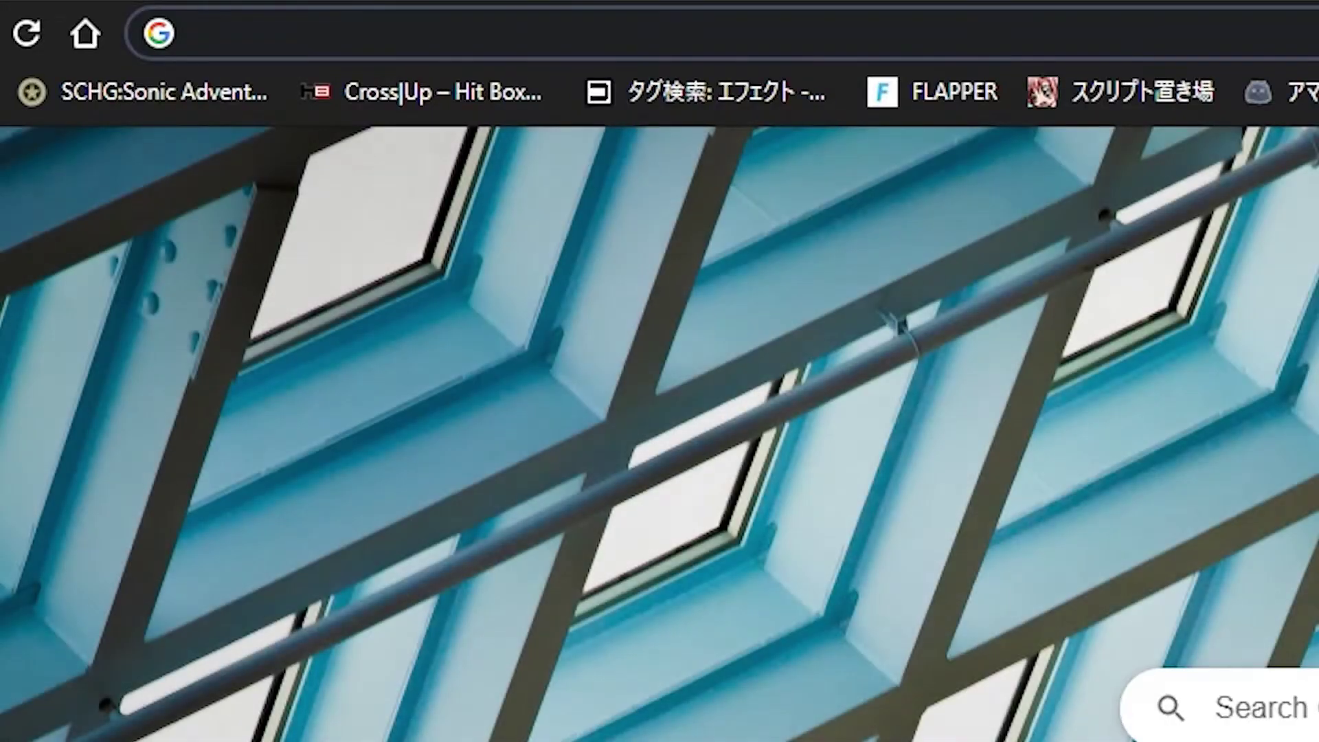
Step: Search Google for 'dolphin emulator' and open the official Dolphin website
text(dolphin emul)
key(Return)
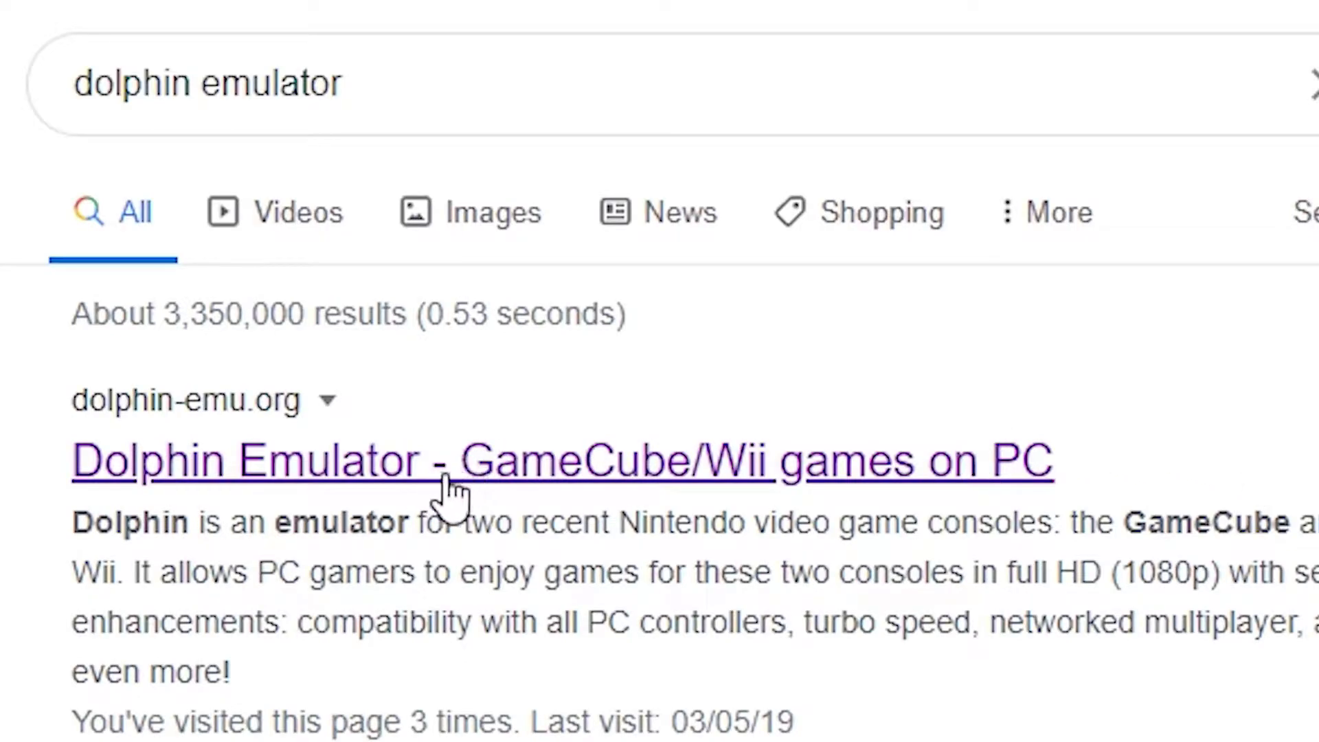
click(452, 474)
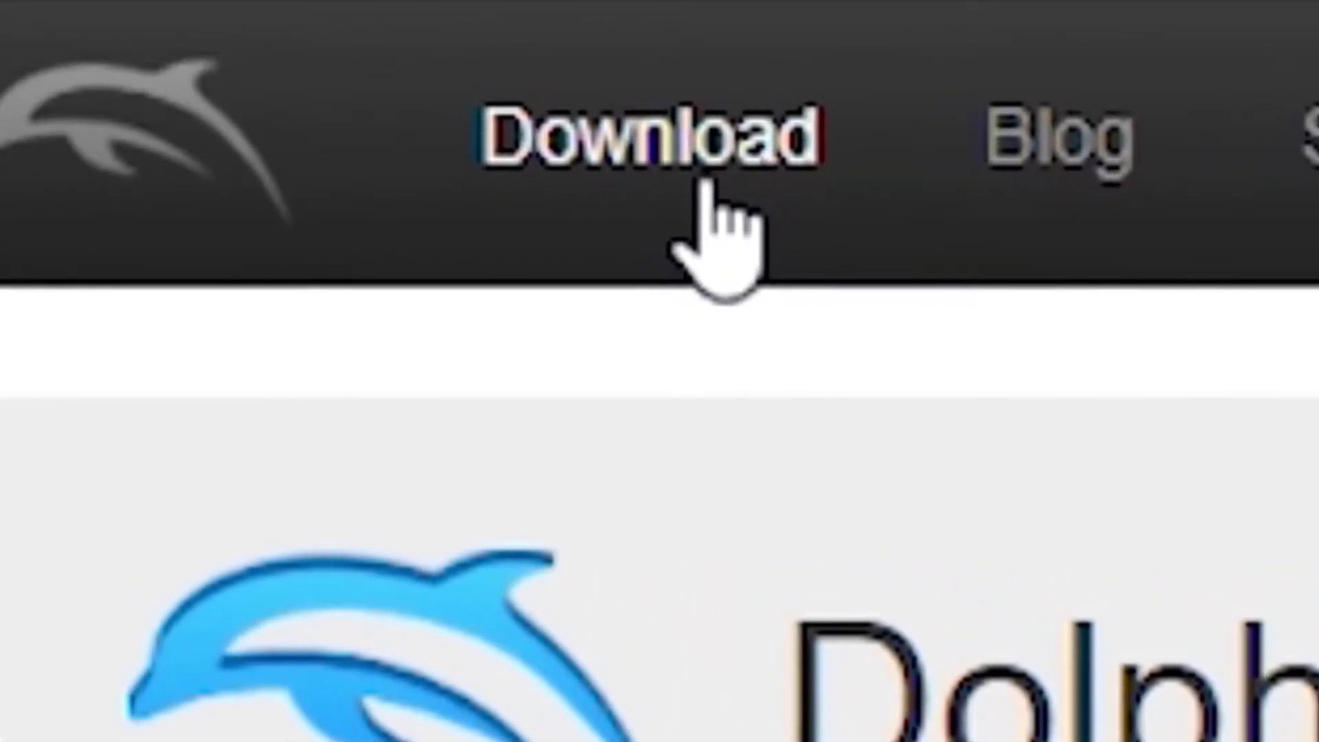
Step: Download the Windows x64 5.0-13178 beta and extract Dolphin-x64 onto the desktop
click(266, 32)
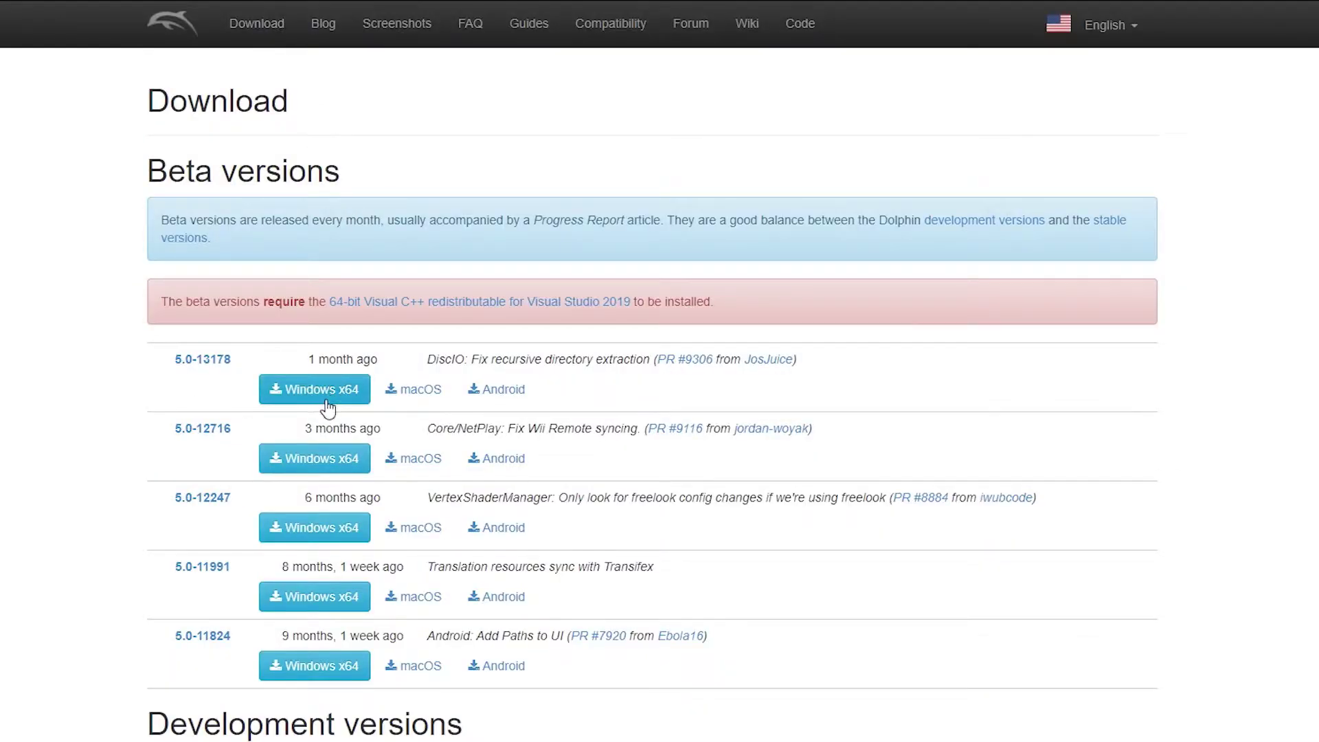
click(301, 398)
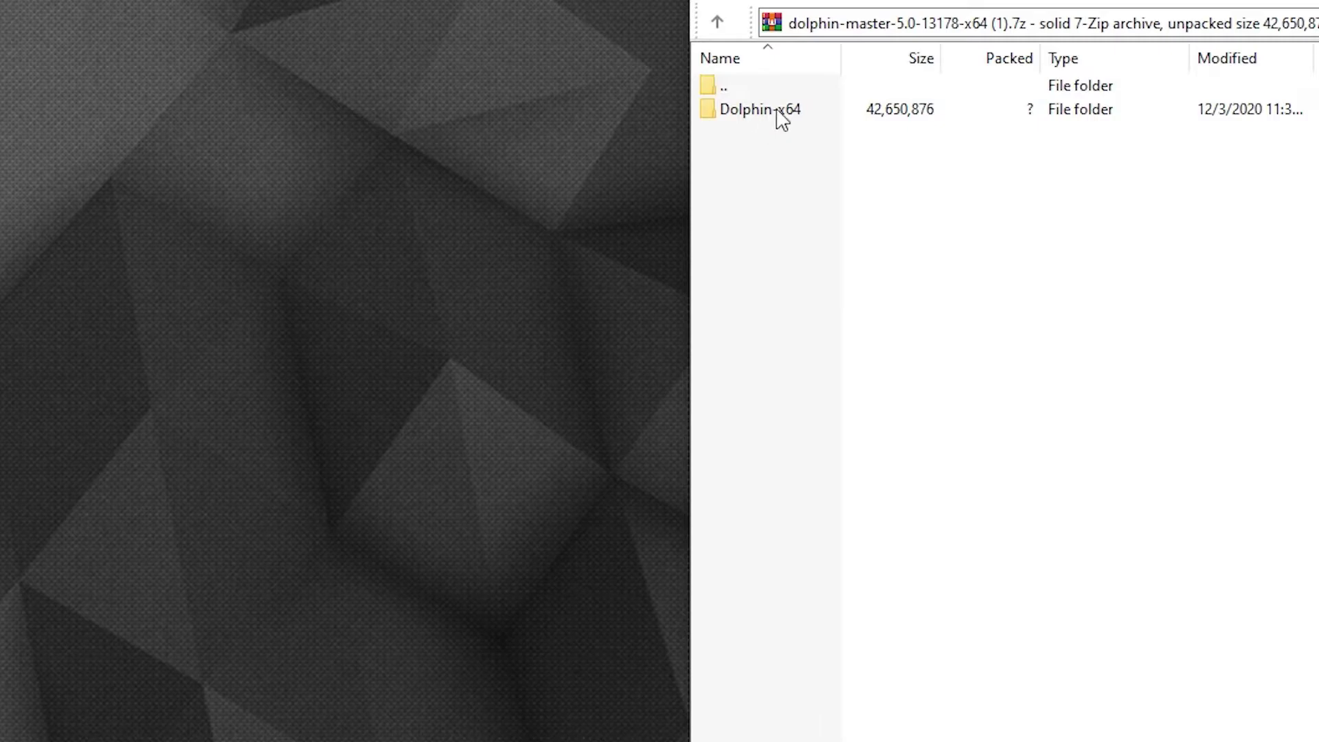
drag(777, 112, 656, 543)
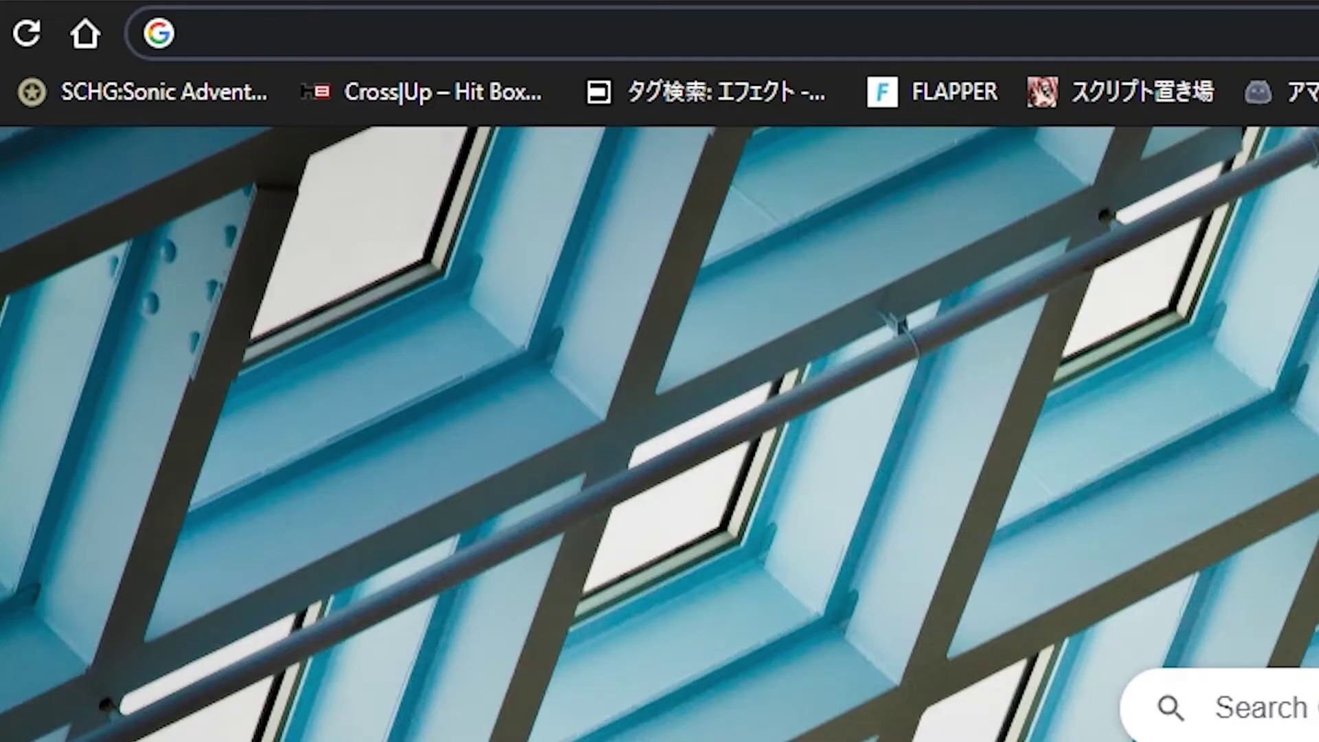
Step: Go to vimm.net's GameCube vault and download Mario Party 6 from its page
text(vimm.net/vault/GameCube)
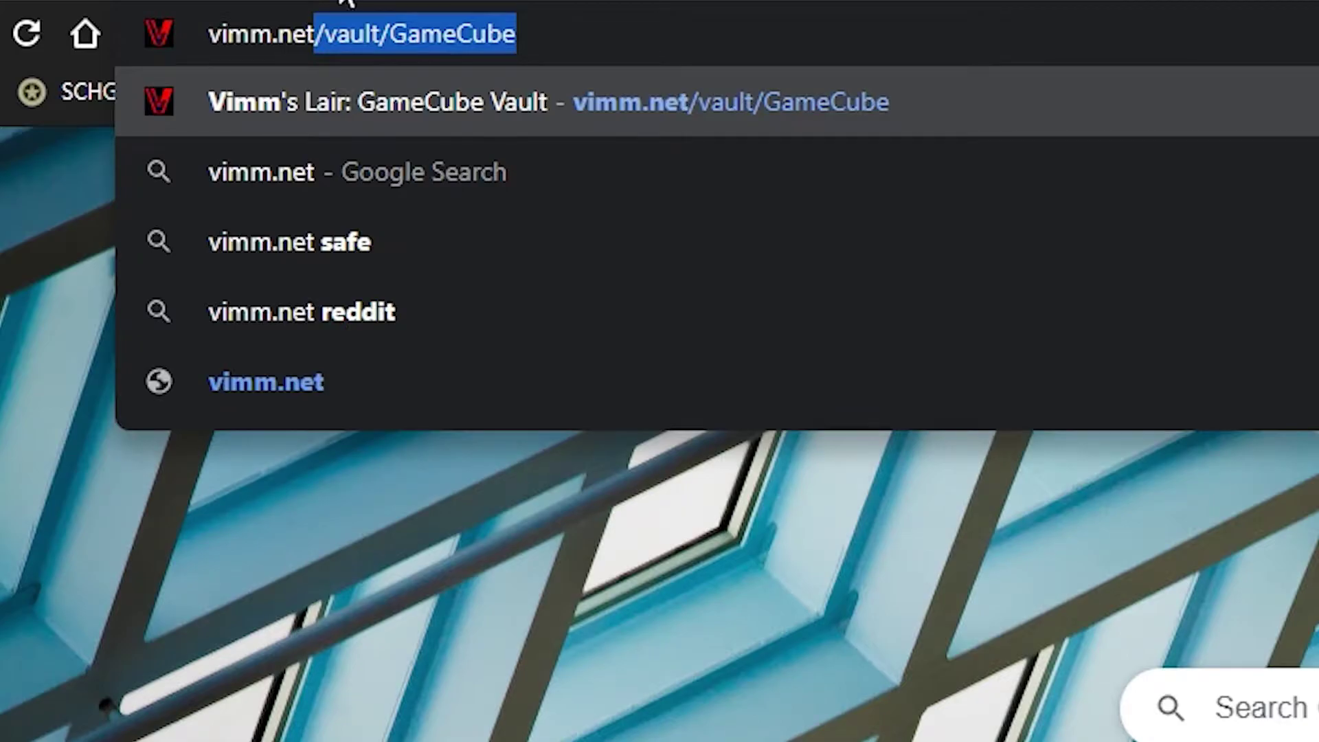
click(382, 113)
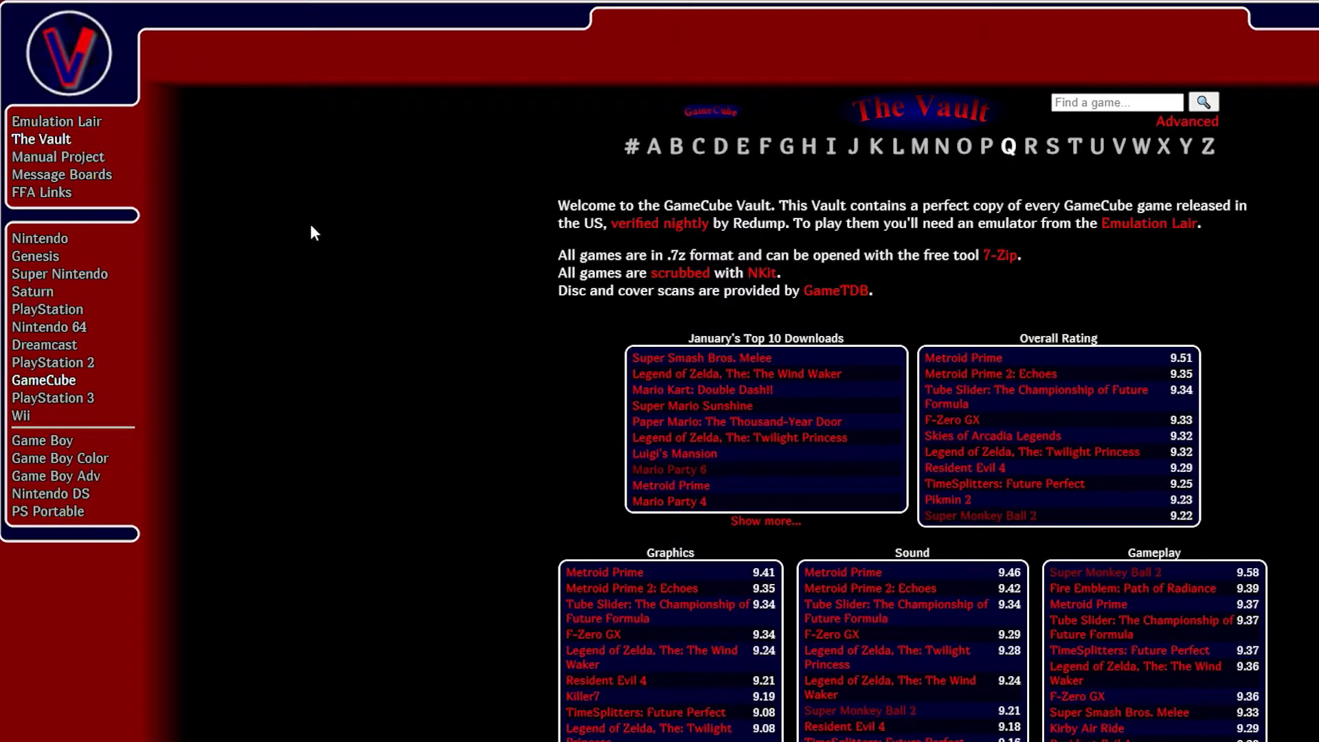
scroll(298, 224, down, 1)
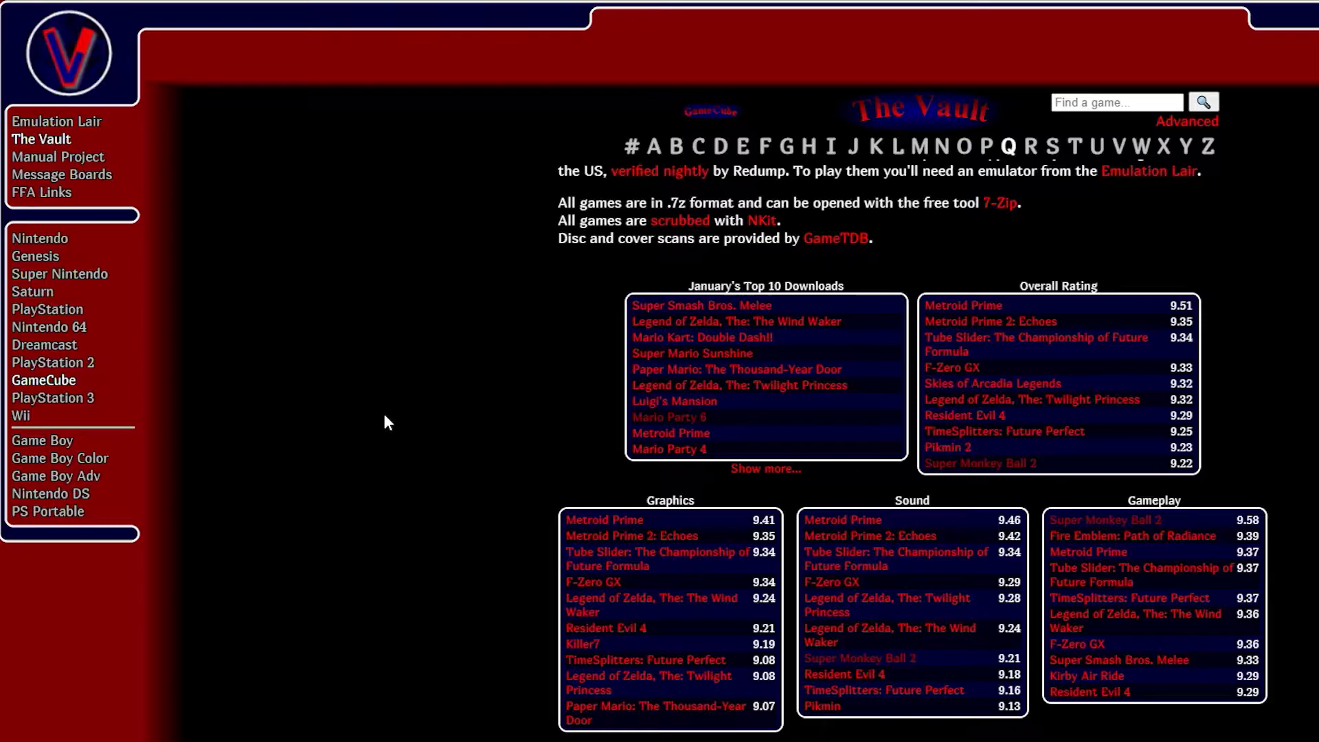
click(670, 417)
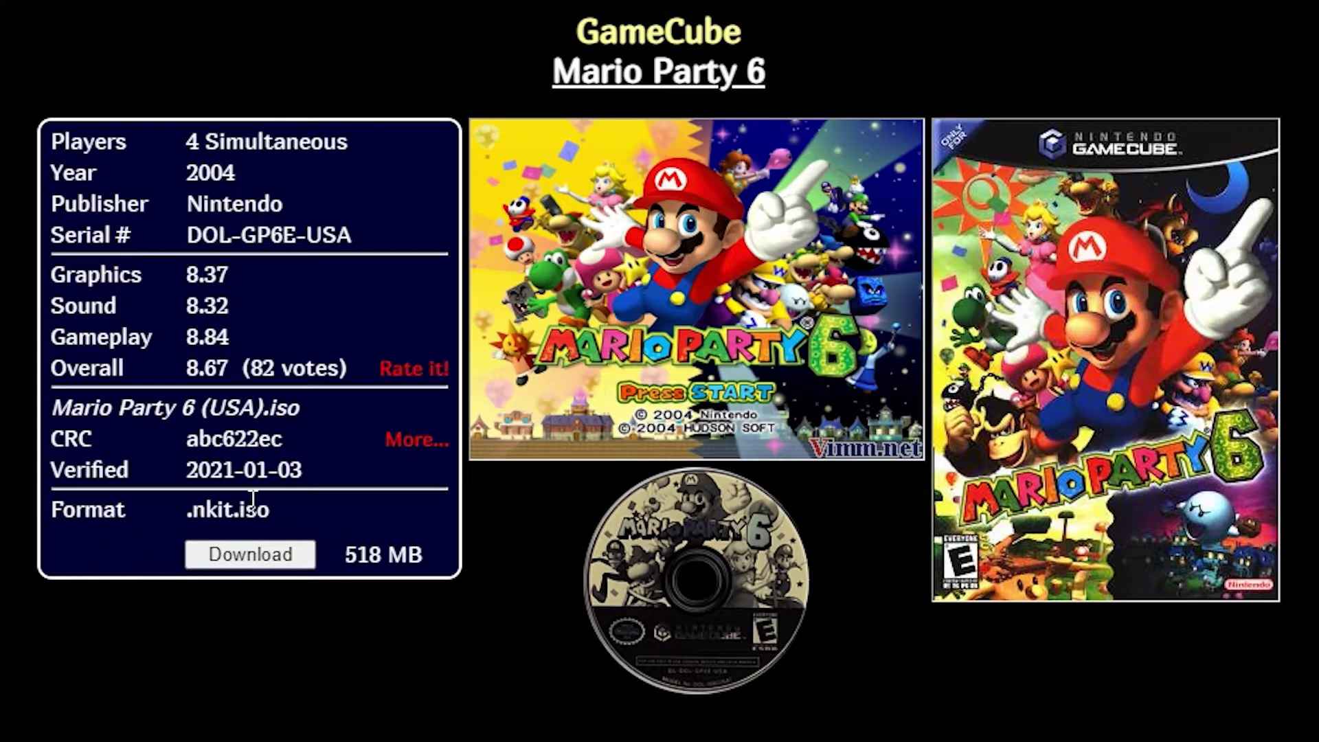
click(253, 563)
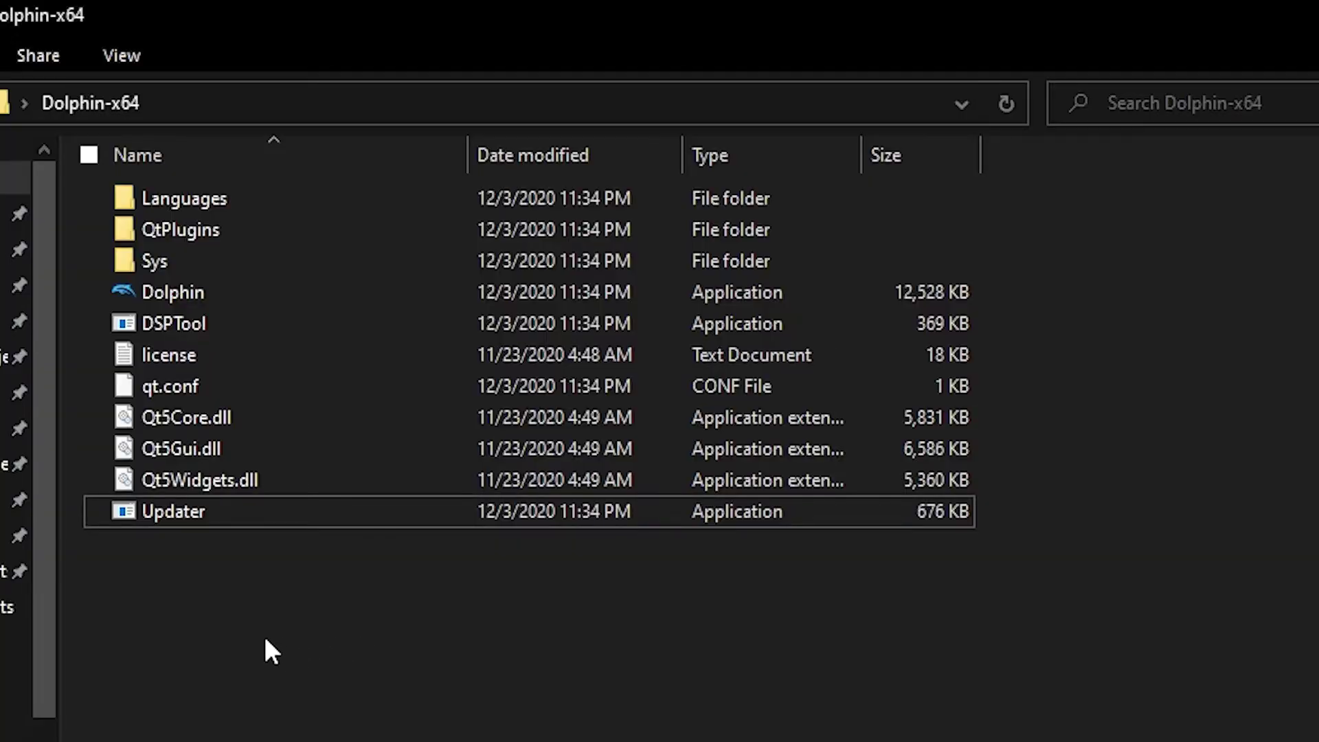
Step: Create a 'games' folder in Dolphin-x64 and move the Mario Party 6 file into it
right_click(466, 48)
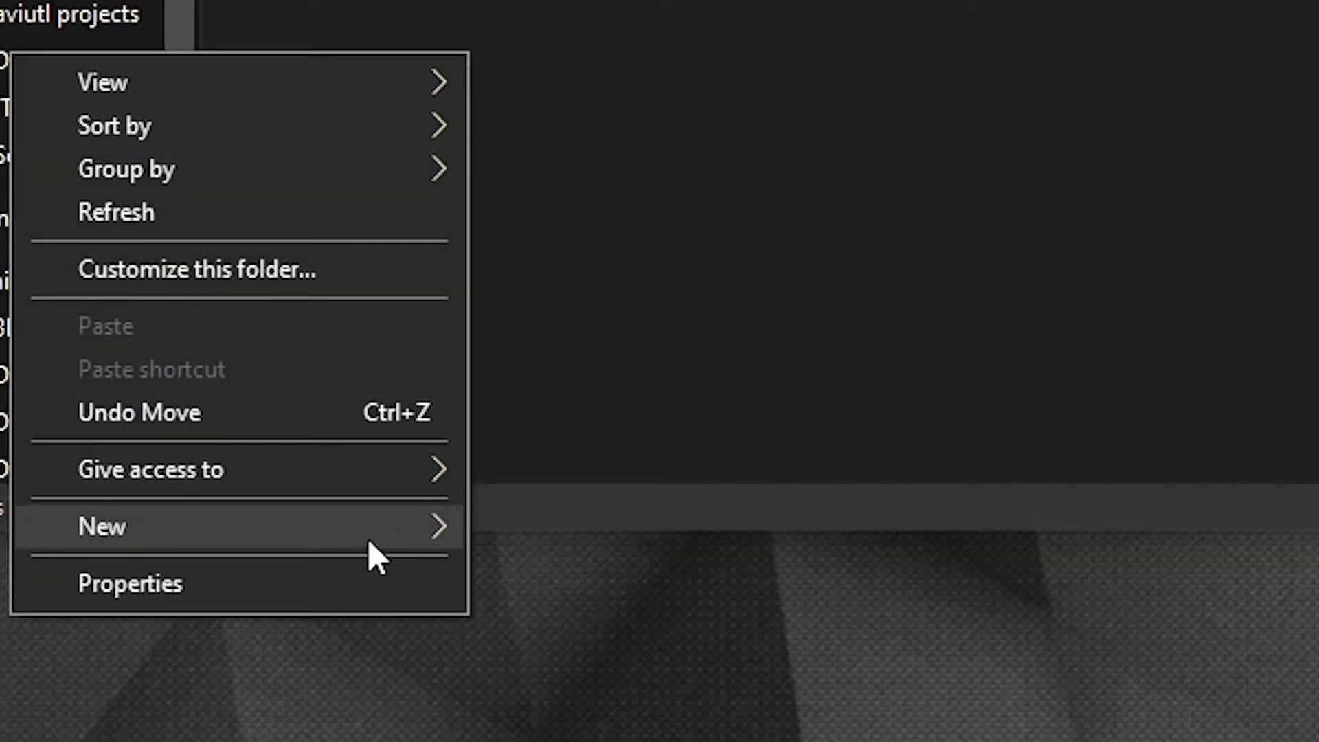
mouse_move(384, 536)
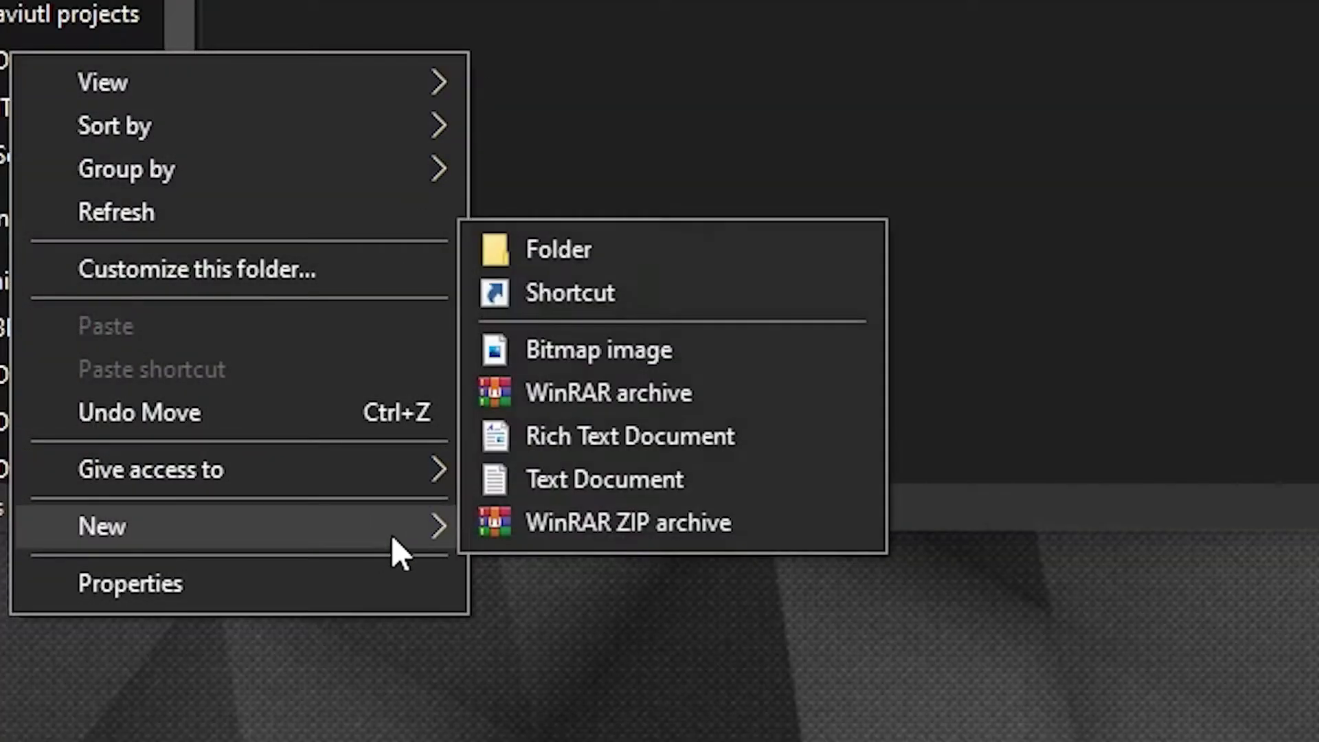
click(608, 268)
text(games)
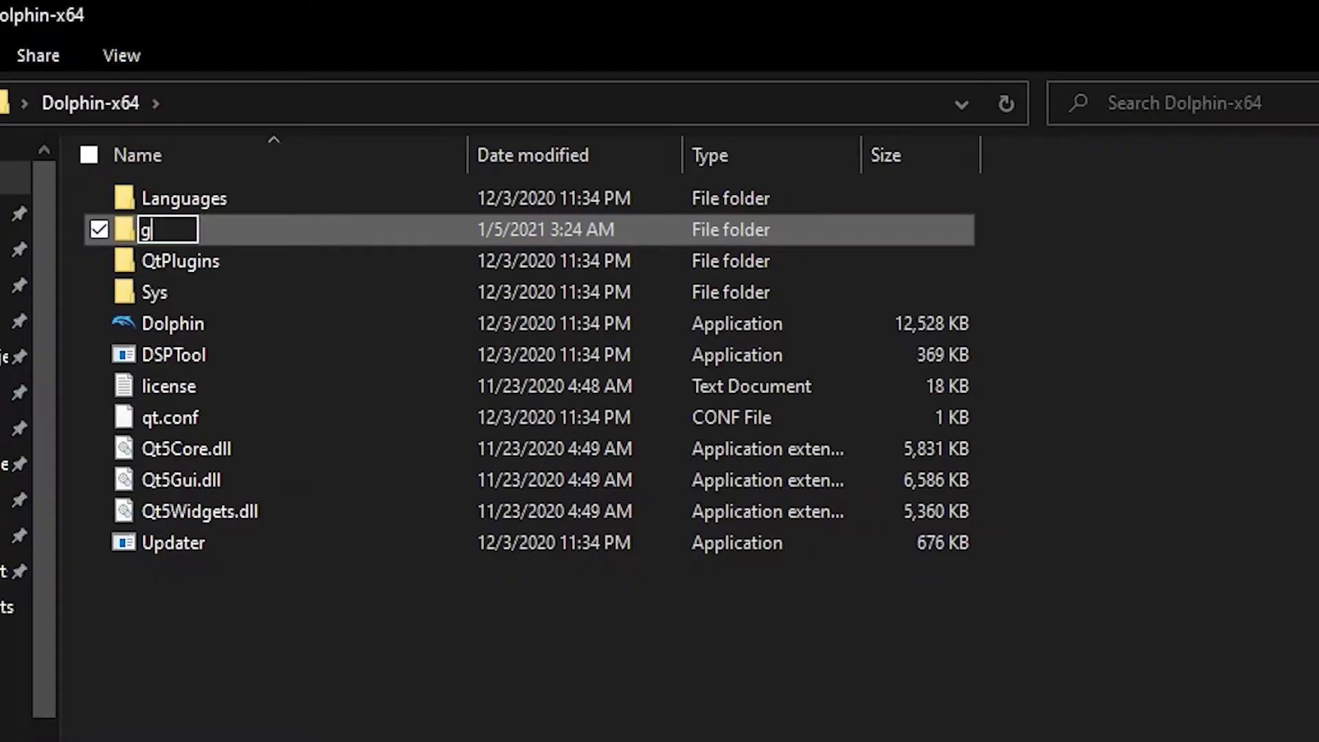
key(Return)
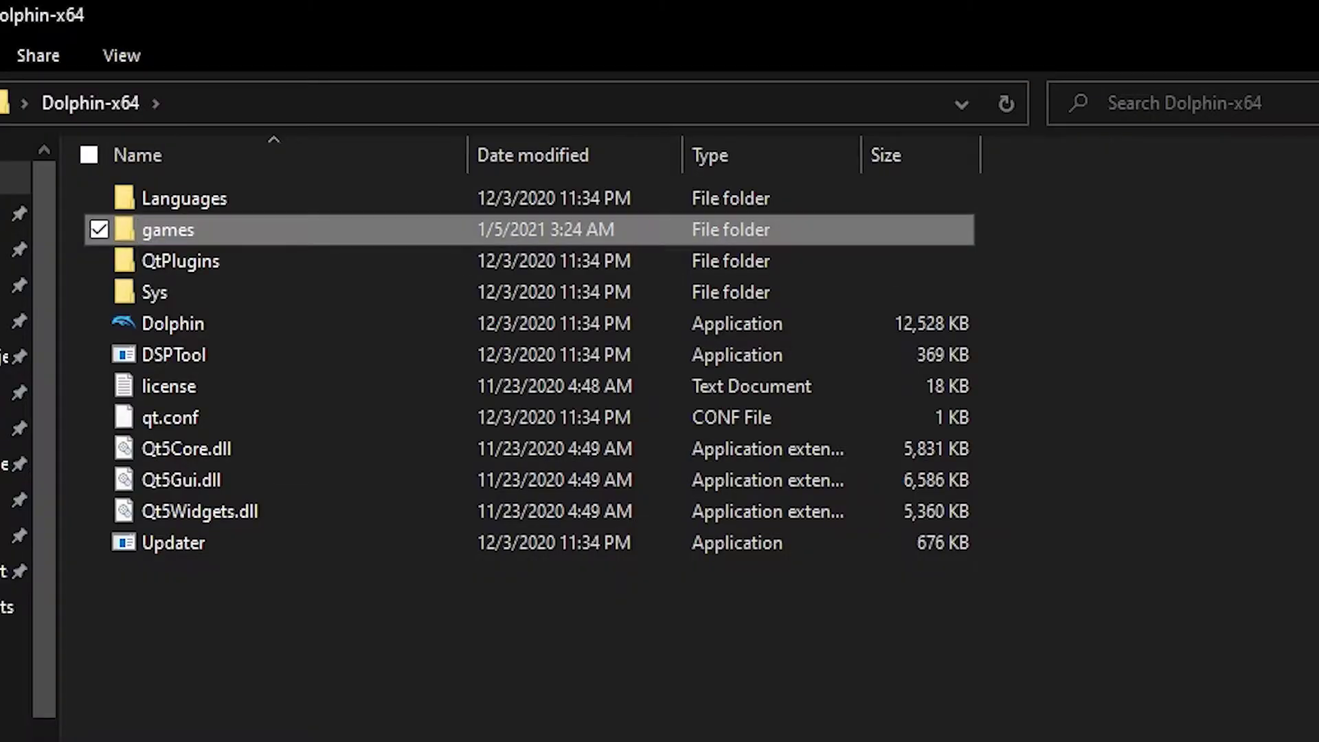
double_click(236, 237)
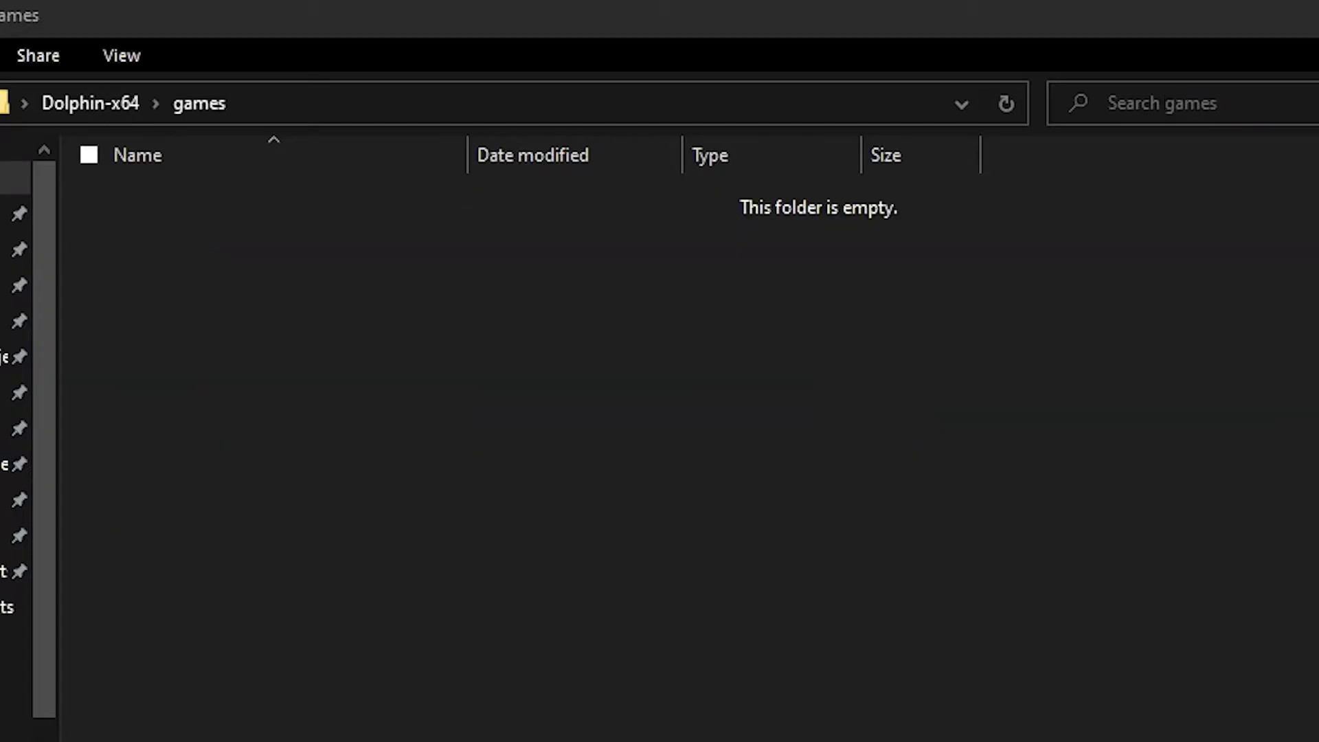
drag(1318, 550, 367, 412)
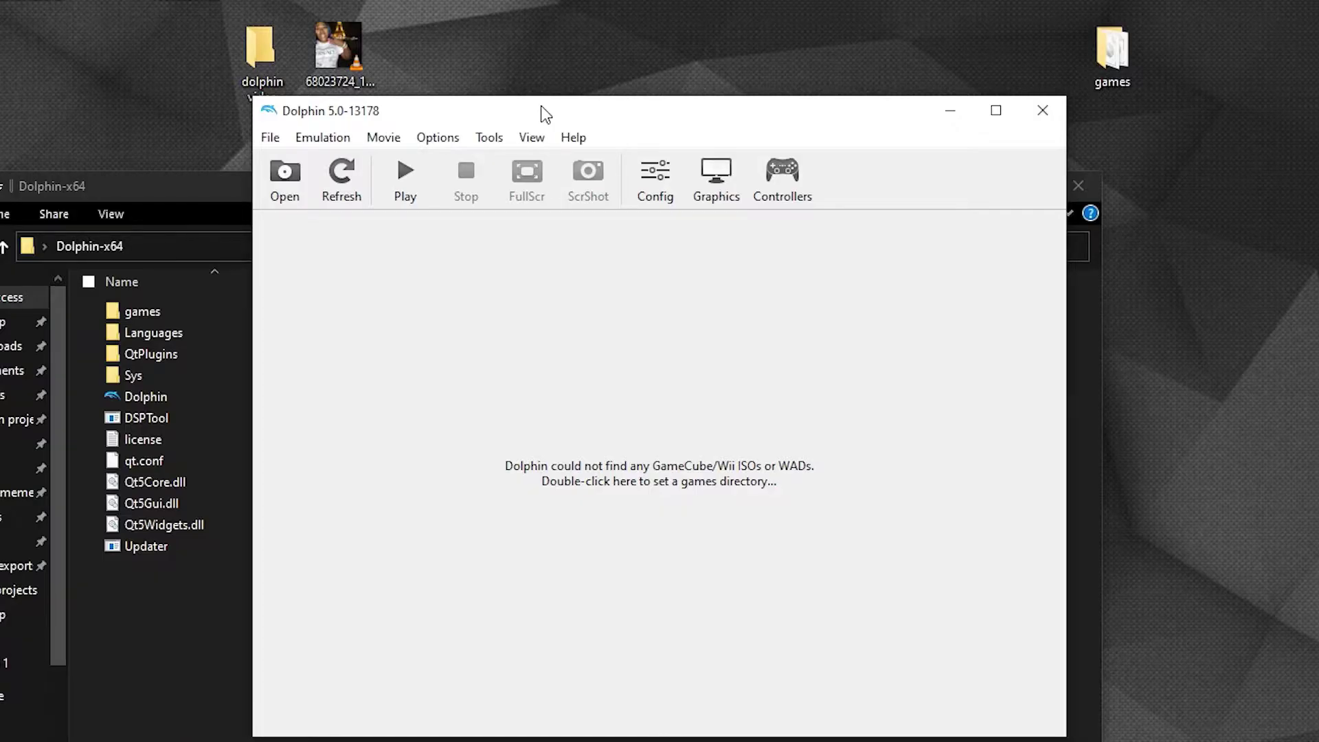
Step: Add Dolphin-x64's games folder under Config > Paths so Mario Party 6 appears in the list
click(656, 167)
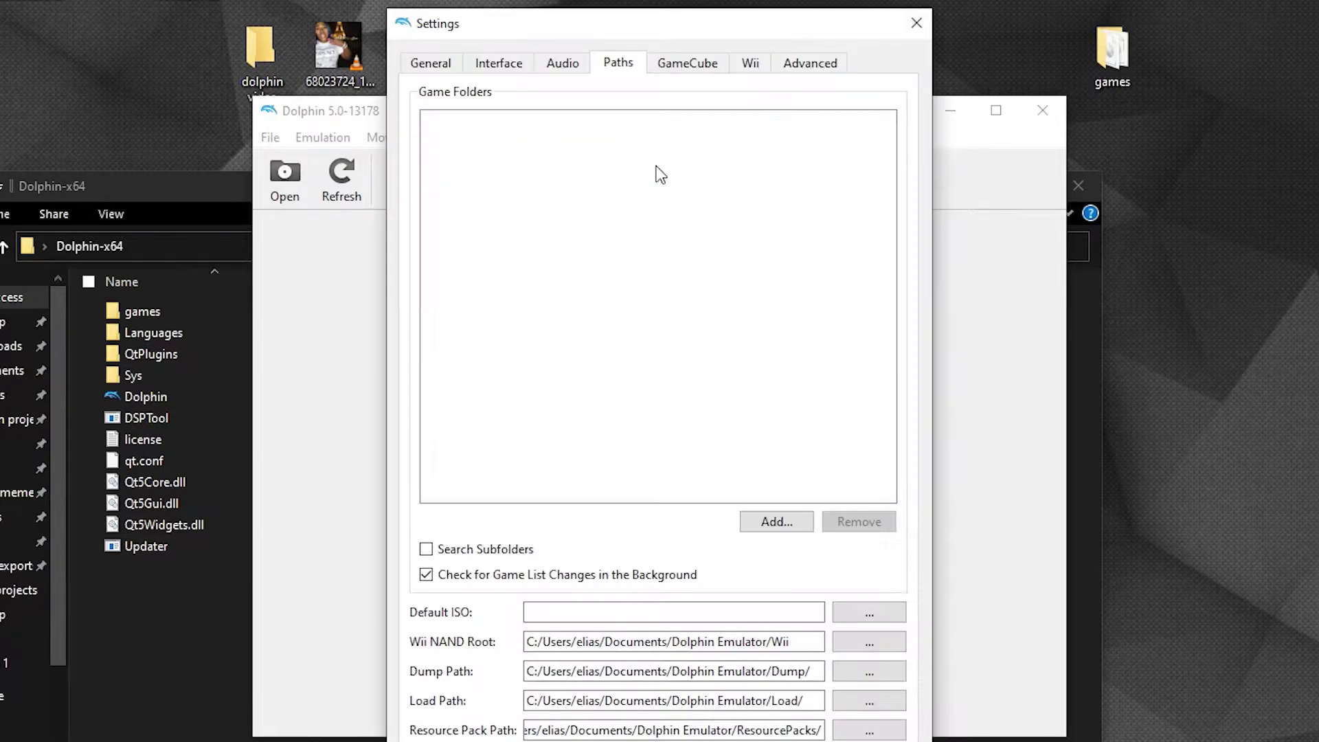
click(775, 522)
click(614, 187)
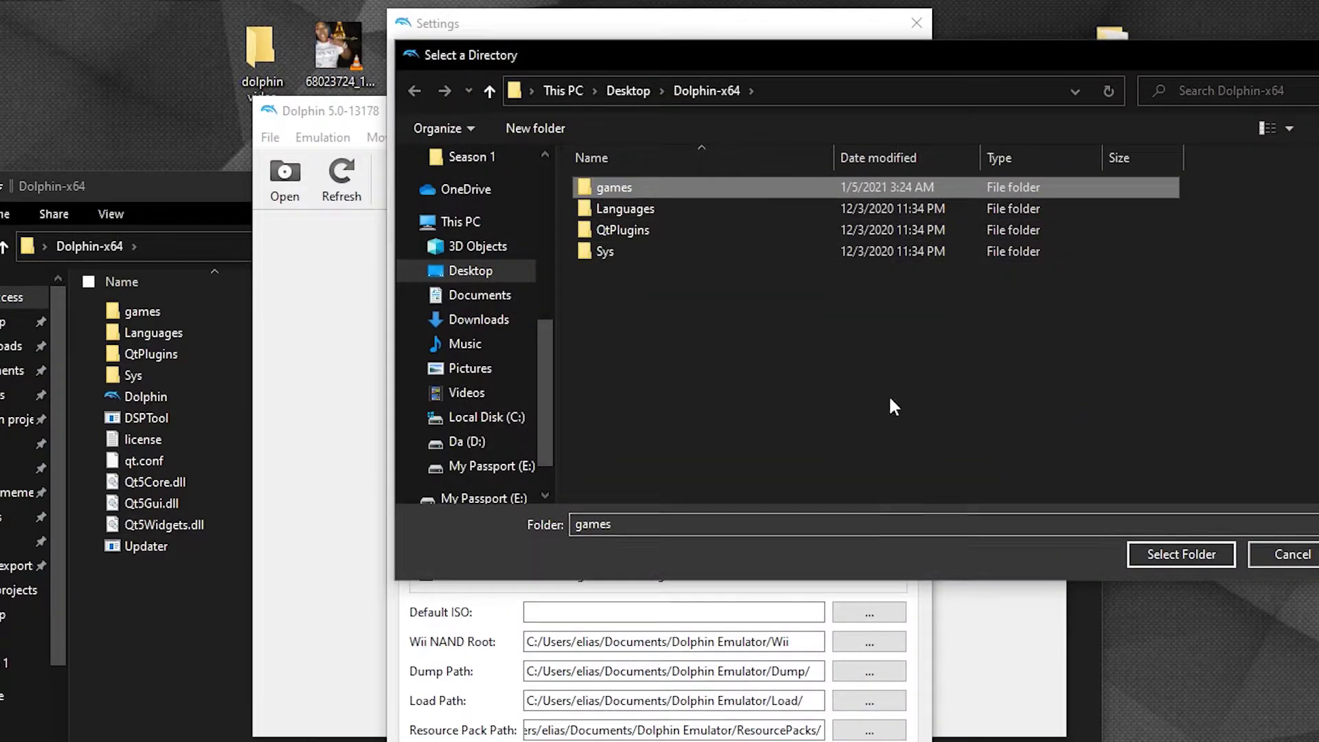
click(1168, 555)
key(Escape)
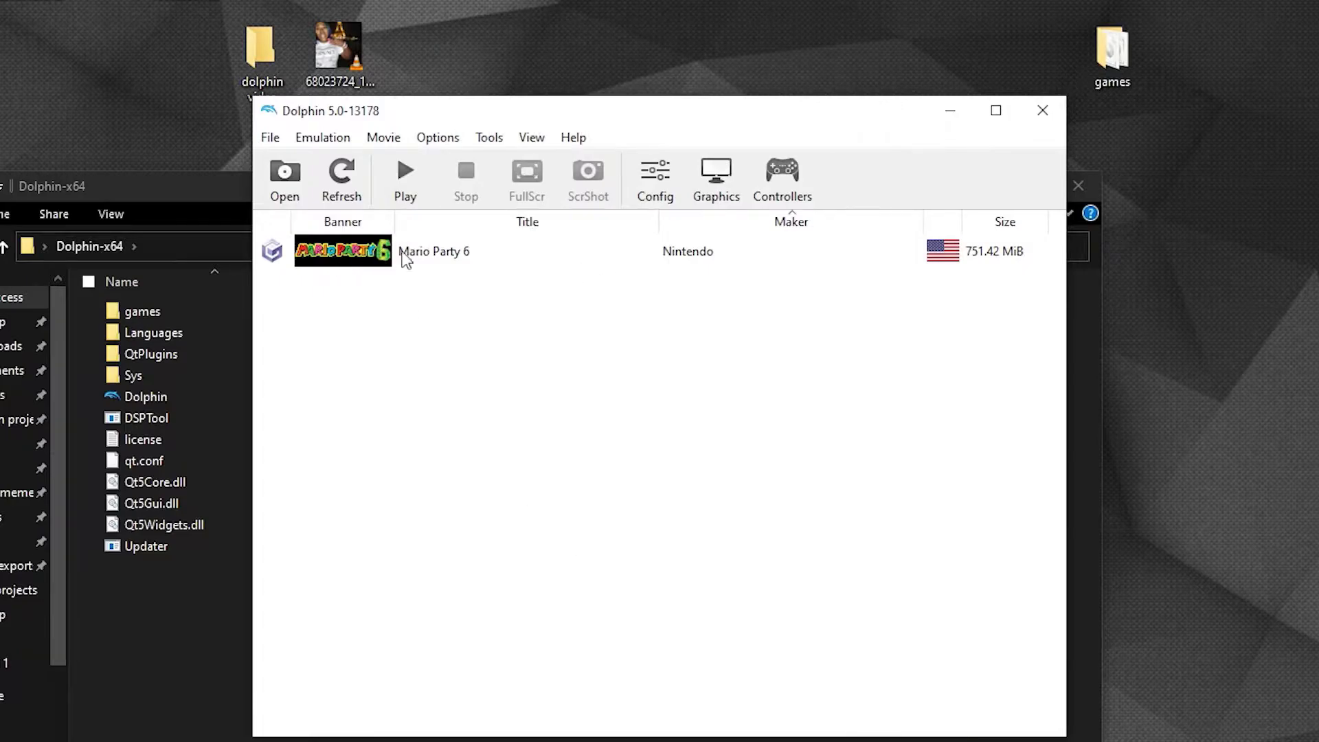
click(662, 189)
click(431, 65)
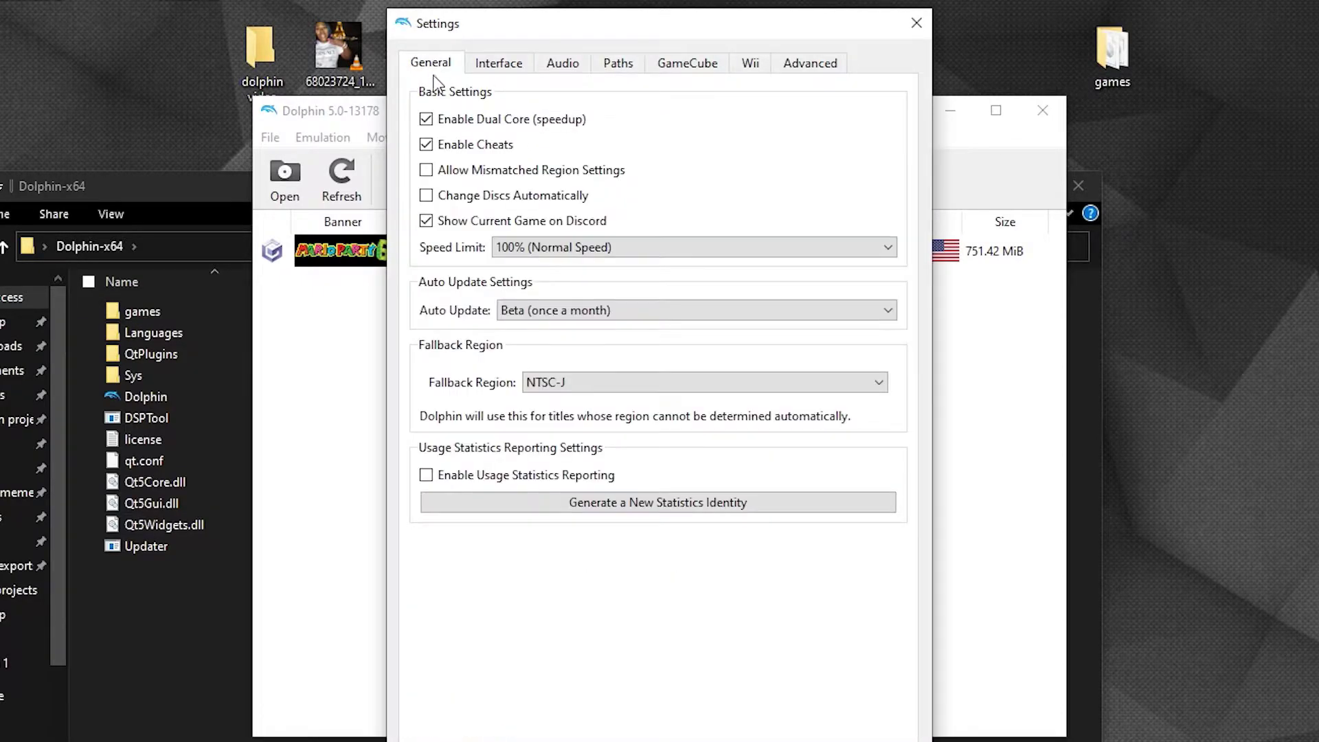
click(426, 146)
click(426, 146)
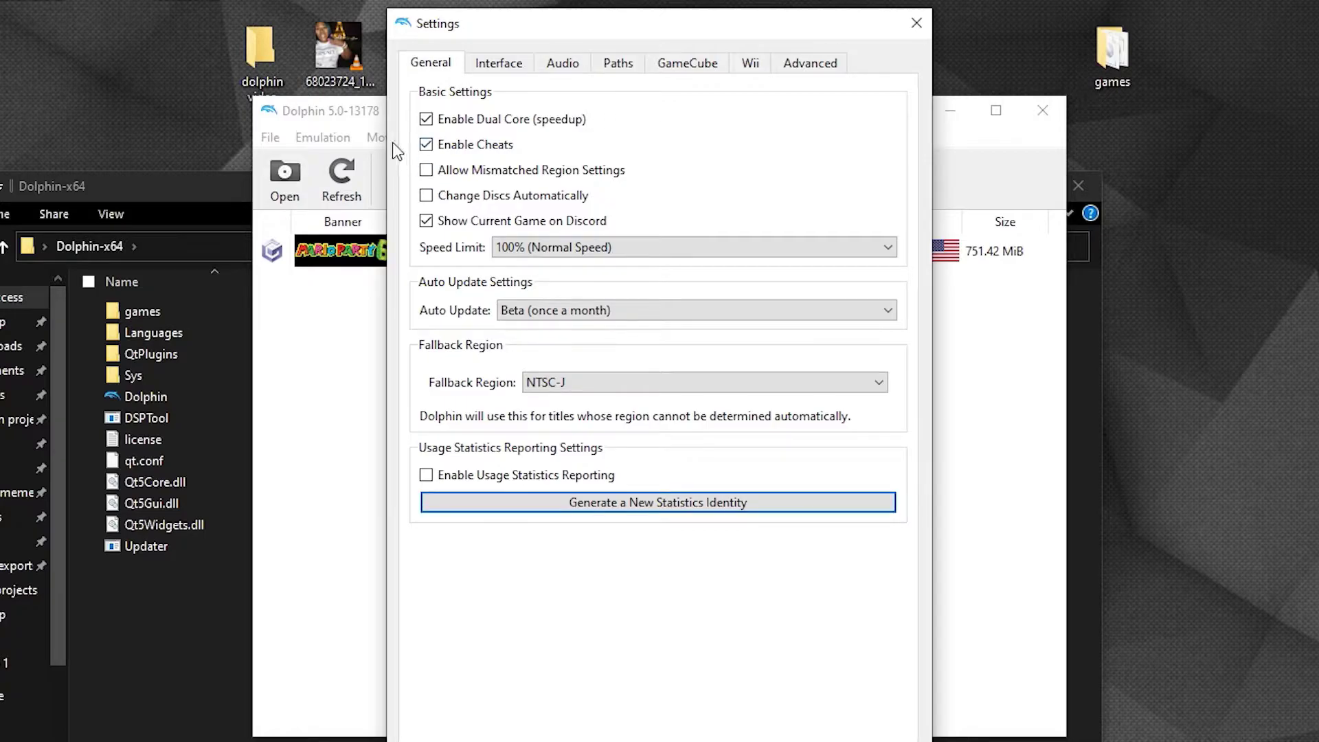
click(686, 63)
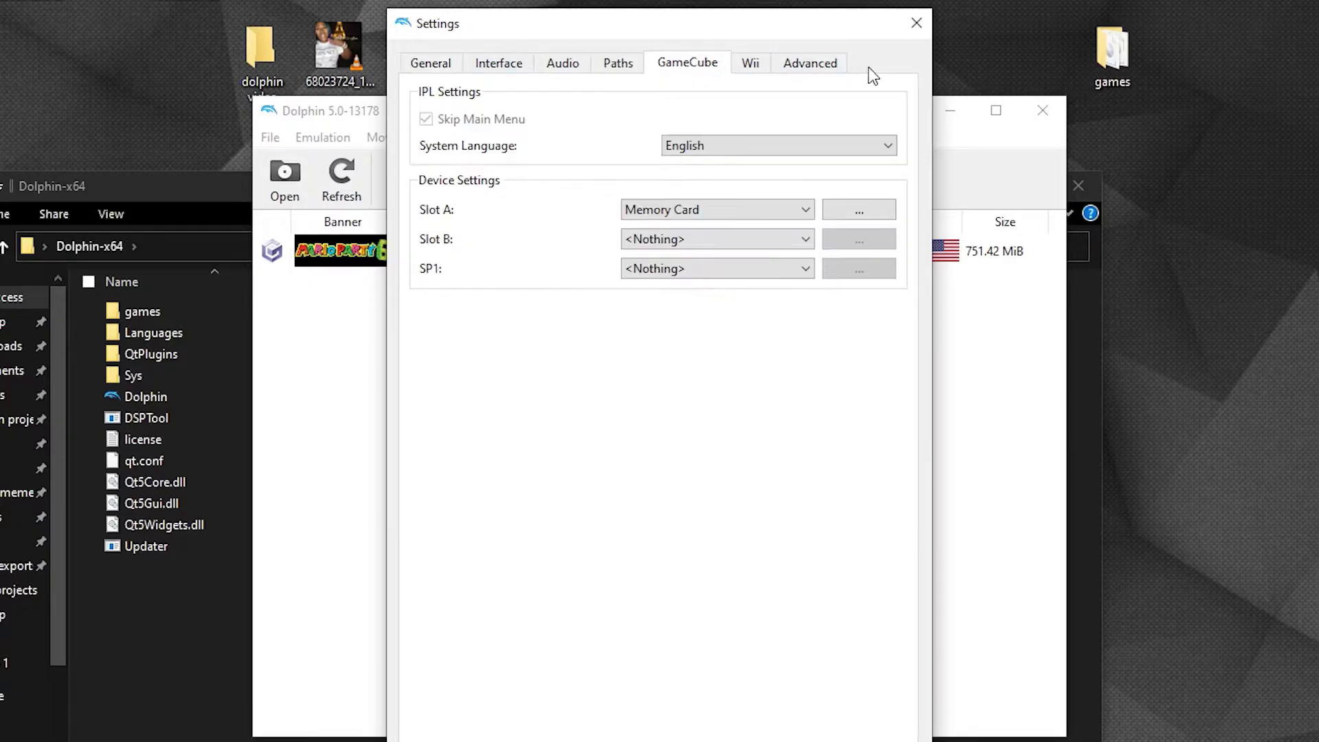
click(746, 212)
click(765, 217)
key(Escape)
click(716, 177)
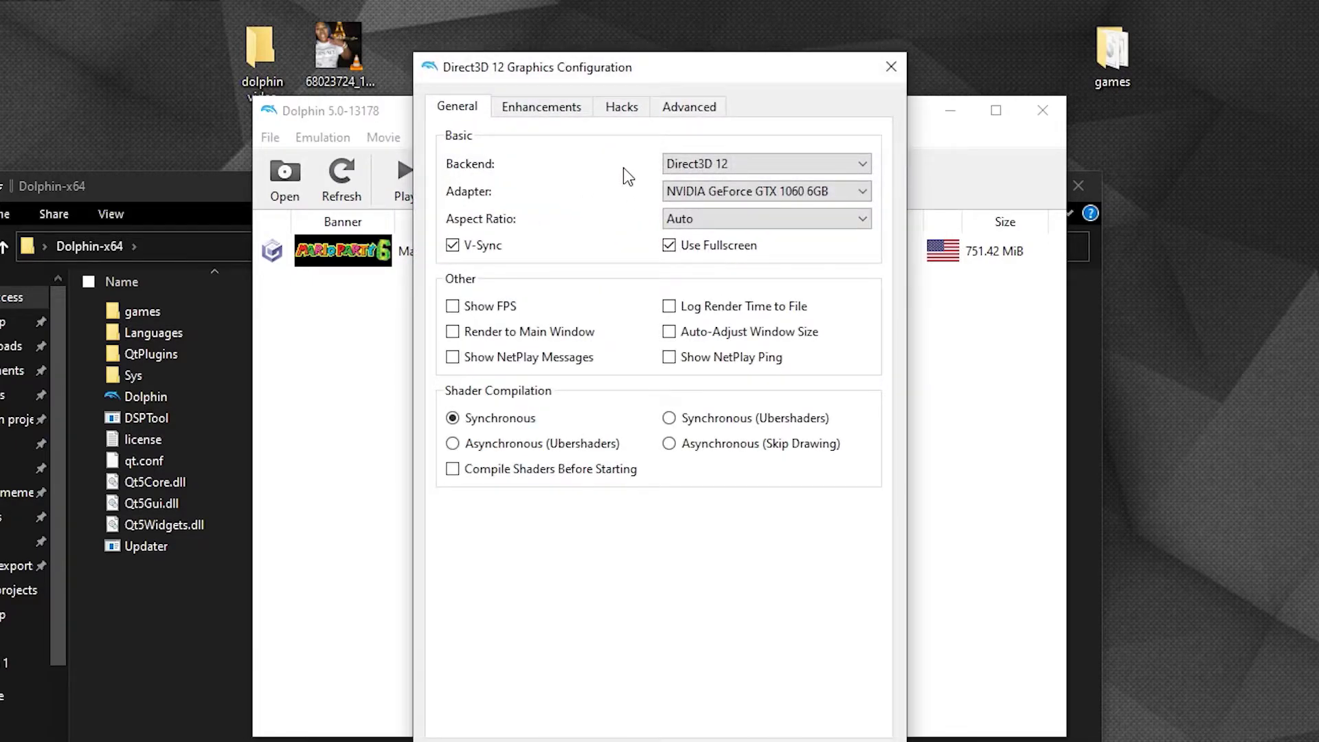
click(861, 167)
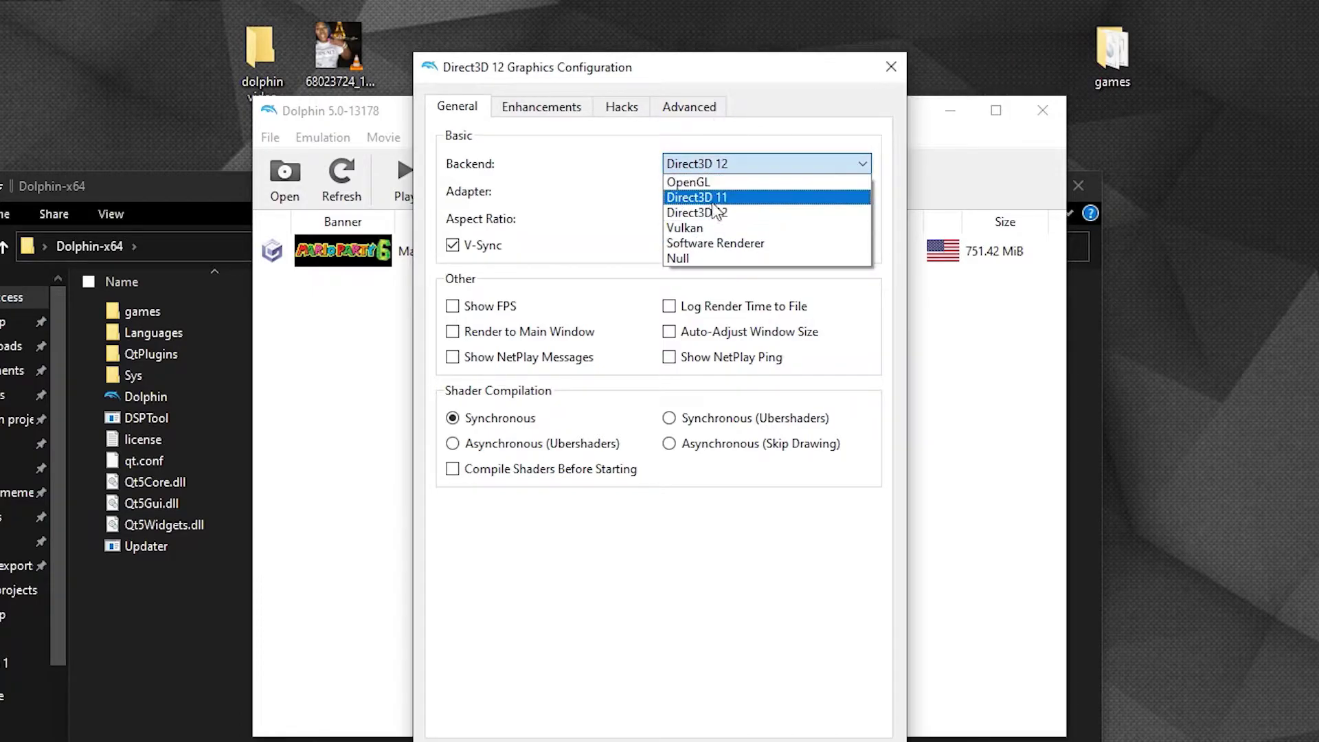
click(819, 212)
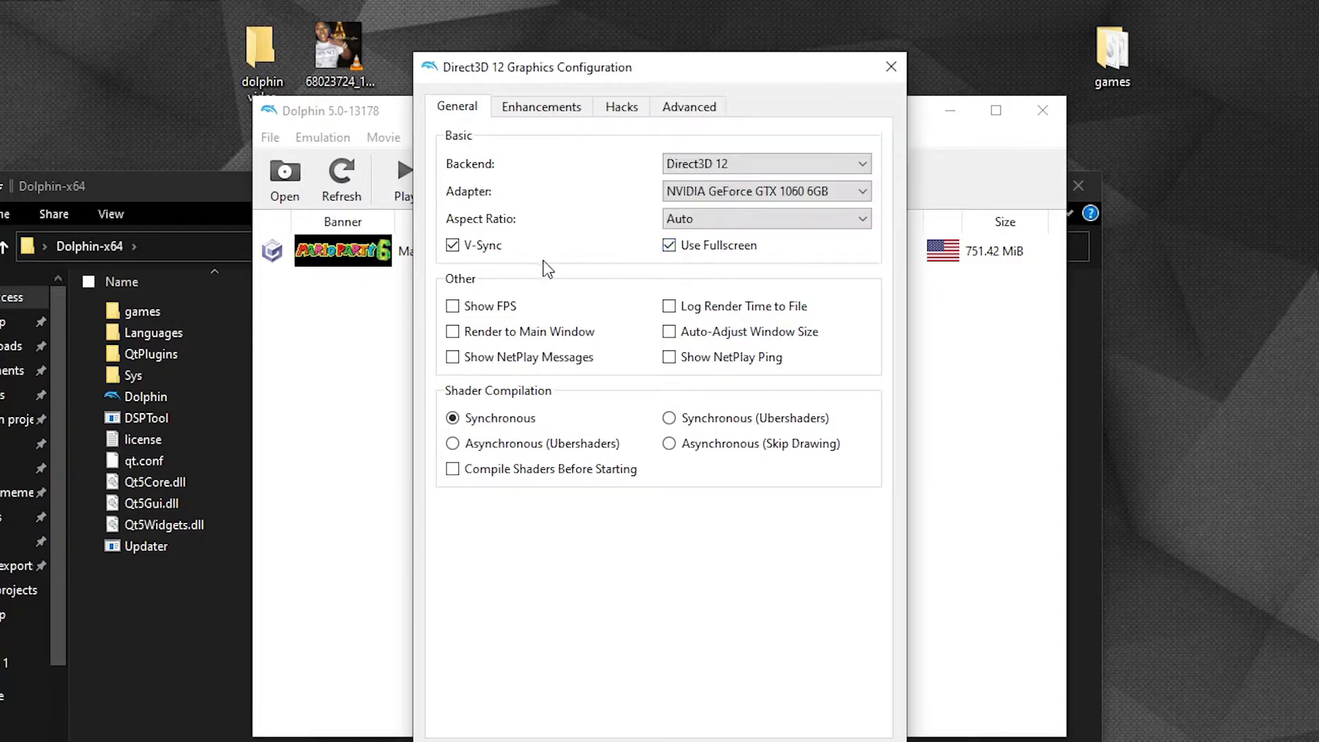
click(569, 116)
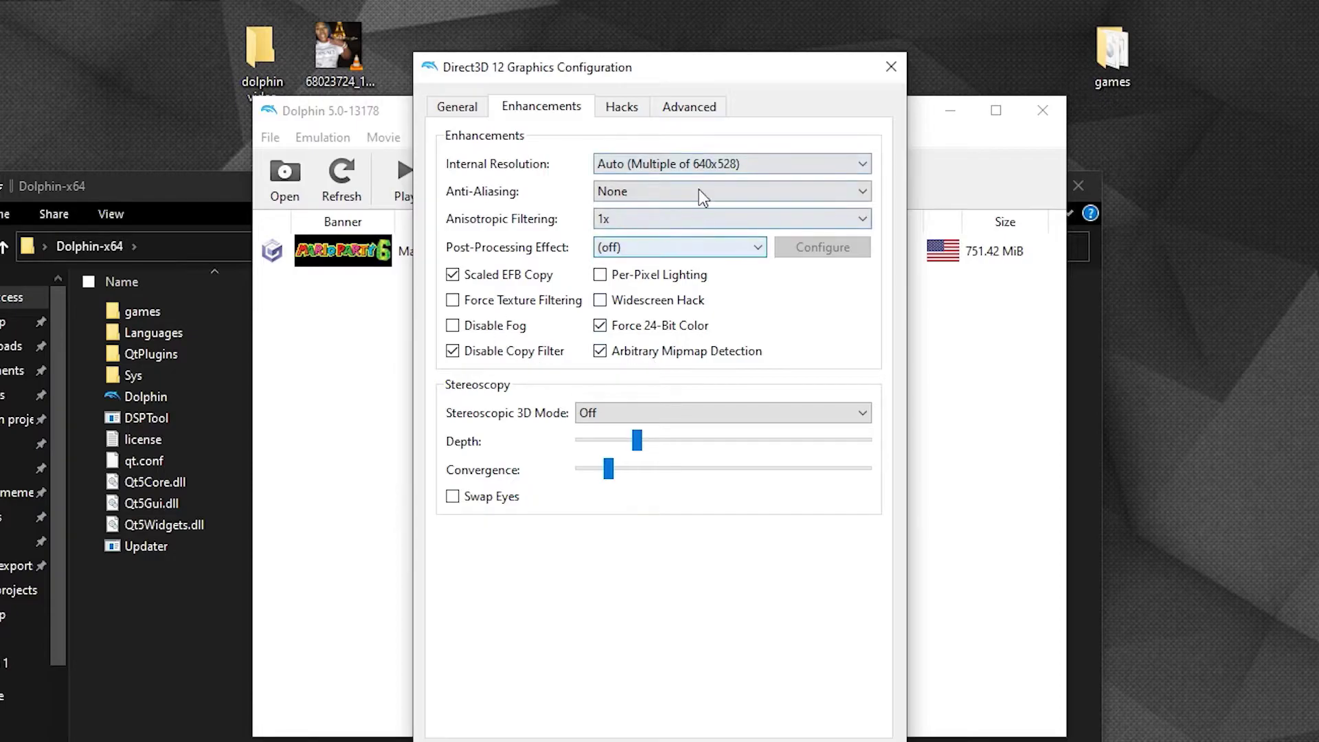
click(704, 249)
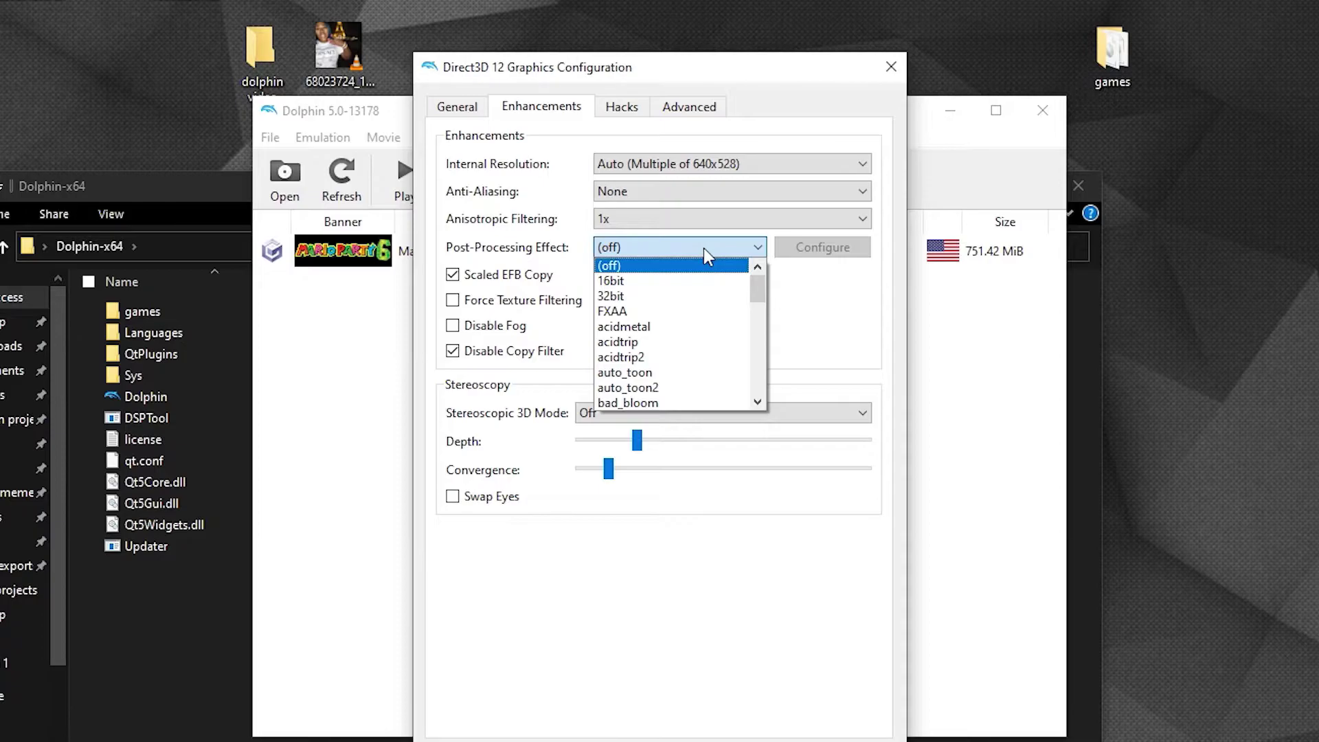
click(704, 248)
Step: Set the Port 1 GameCube controller's input device to XInput/0/Gamepad
key(Escape)
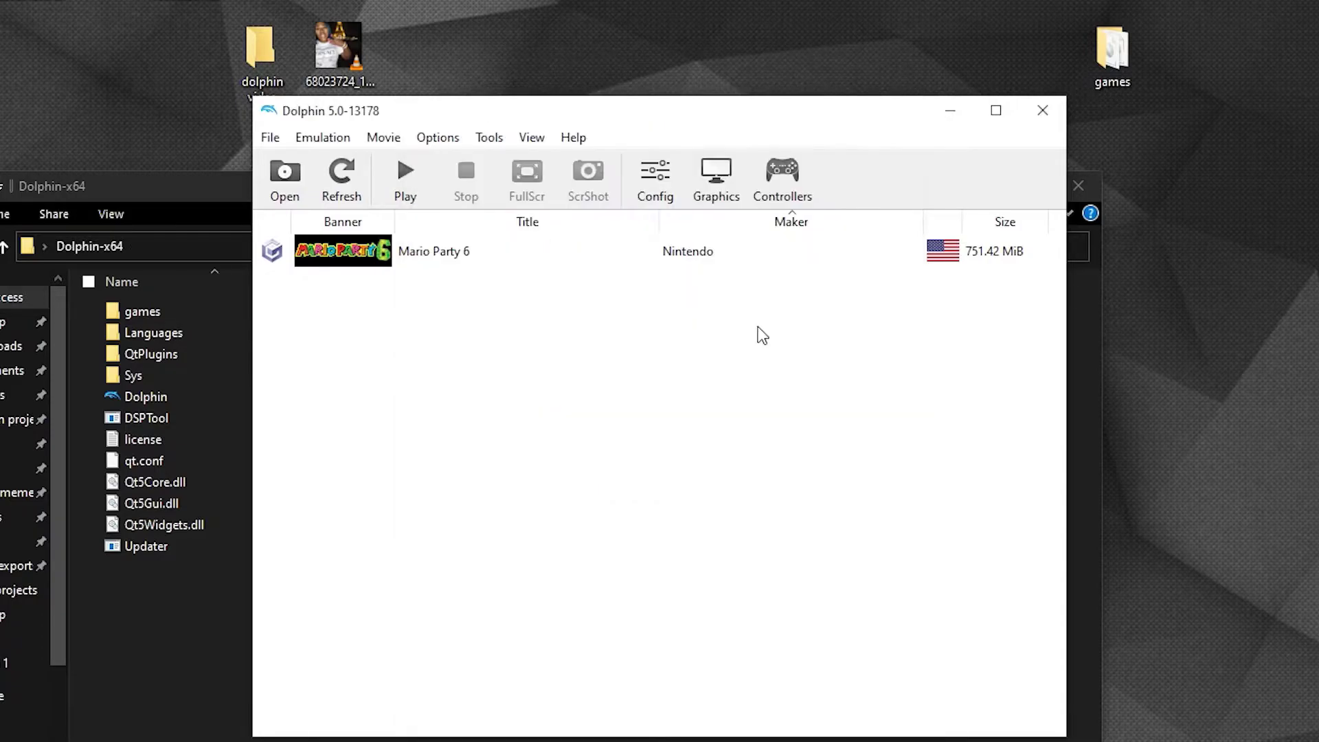
click(789, 192)
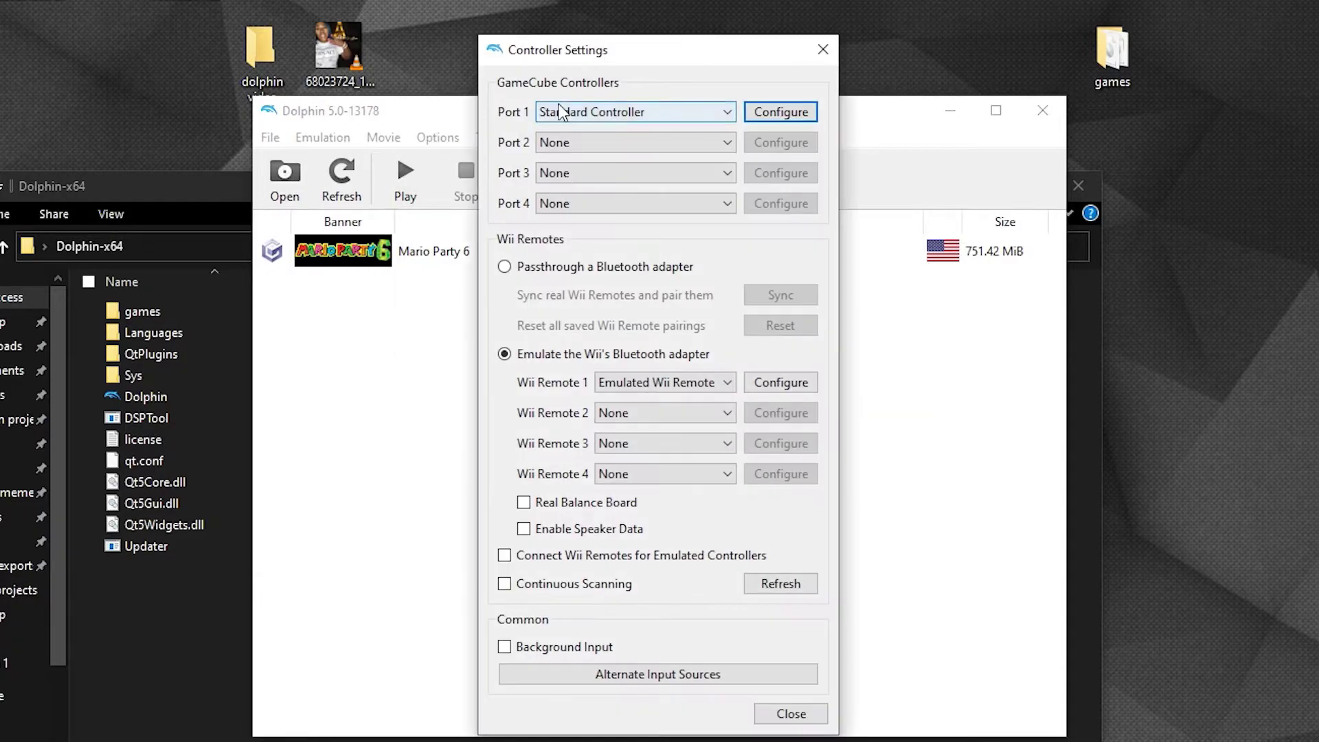
click(781, 112)
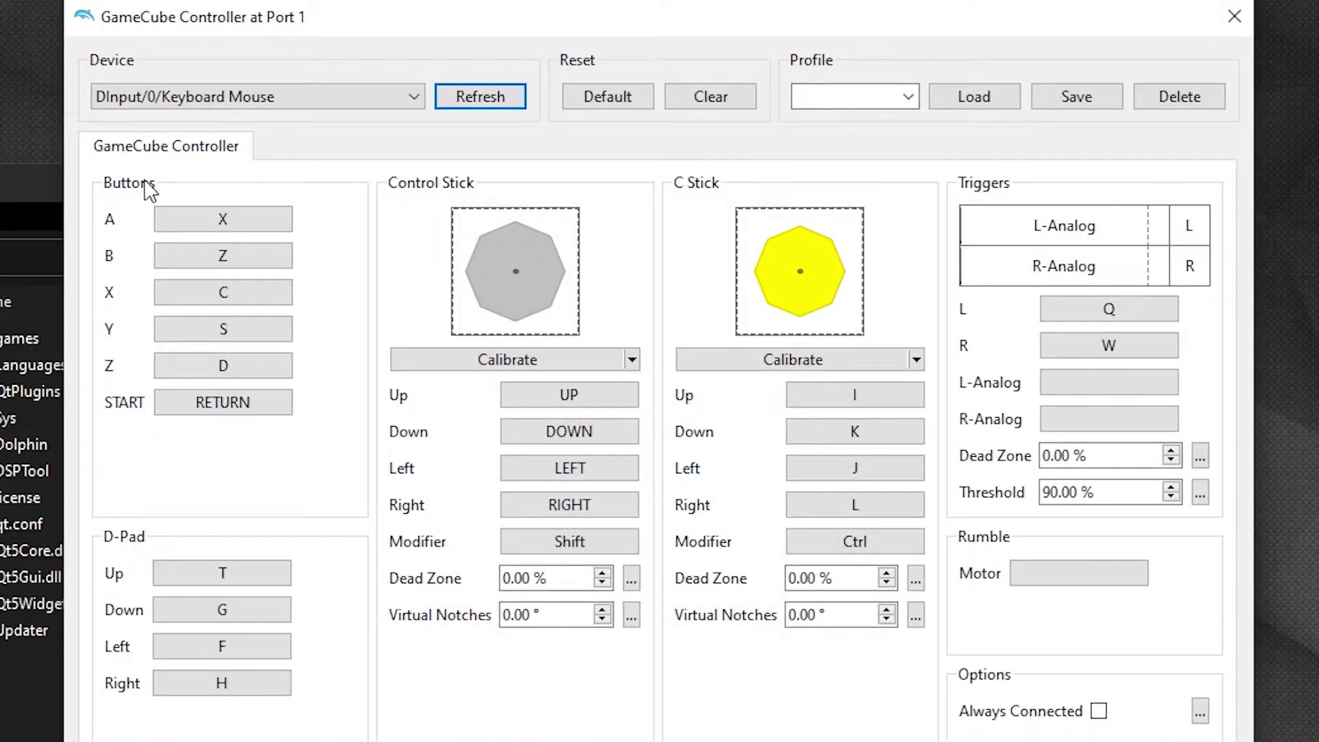
click(202, 100)
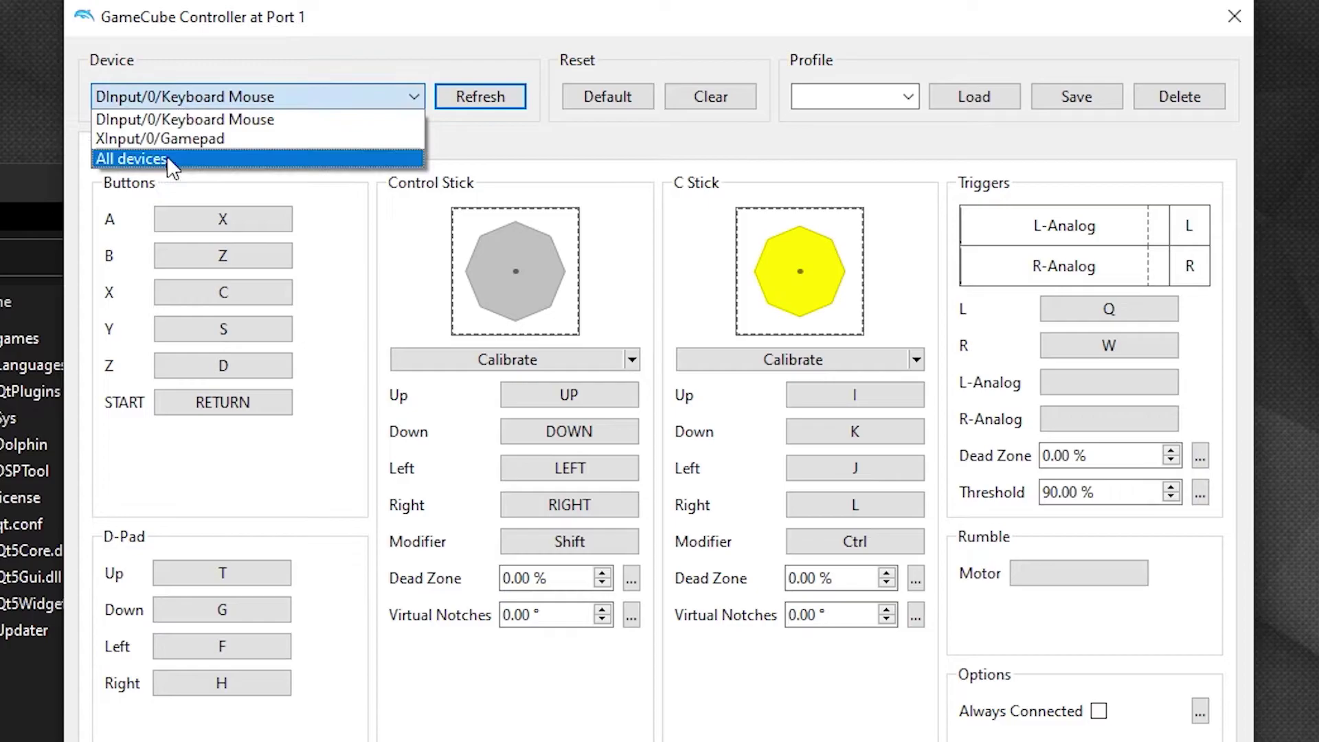
click(260, 147)
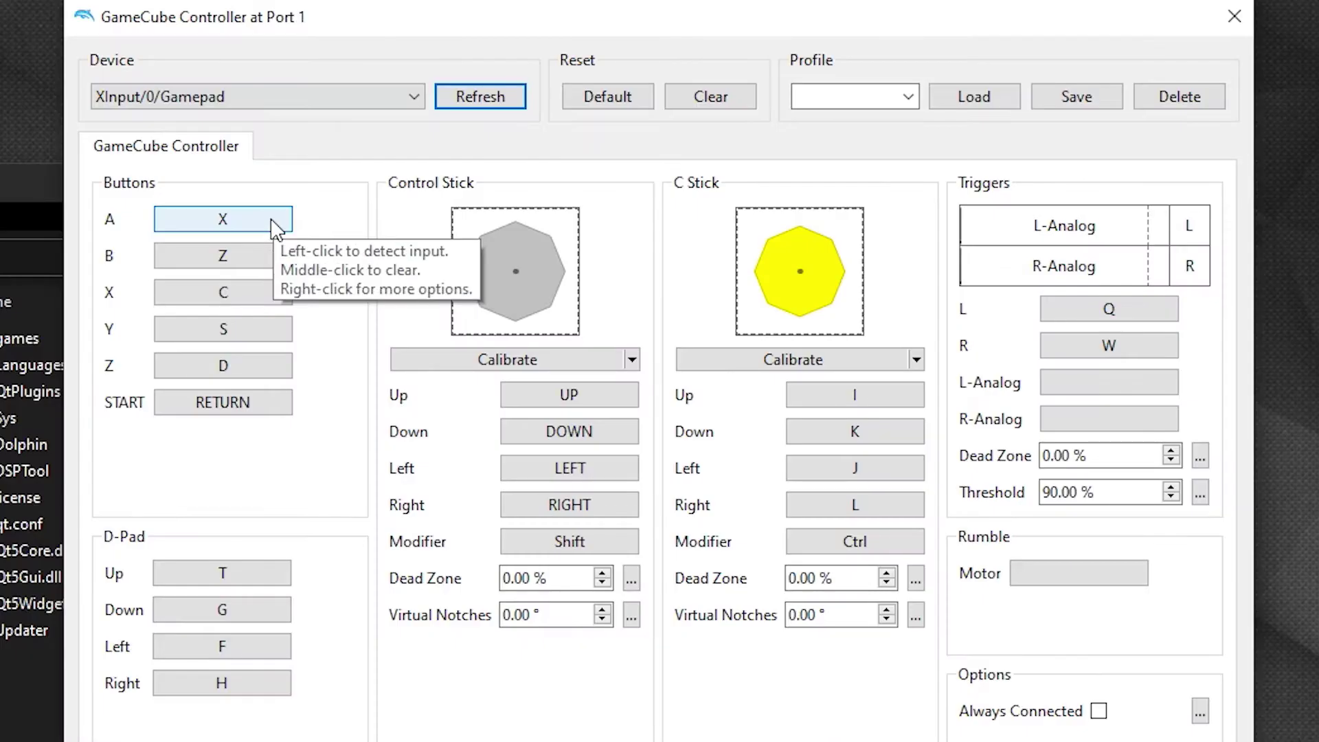
Step: Bind A, B, X, Y, Z, START and D-Pad Up to the gamepad's buttons
click(272, 221)
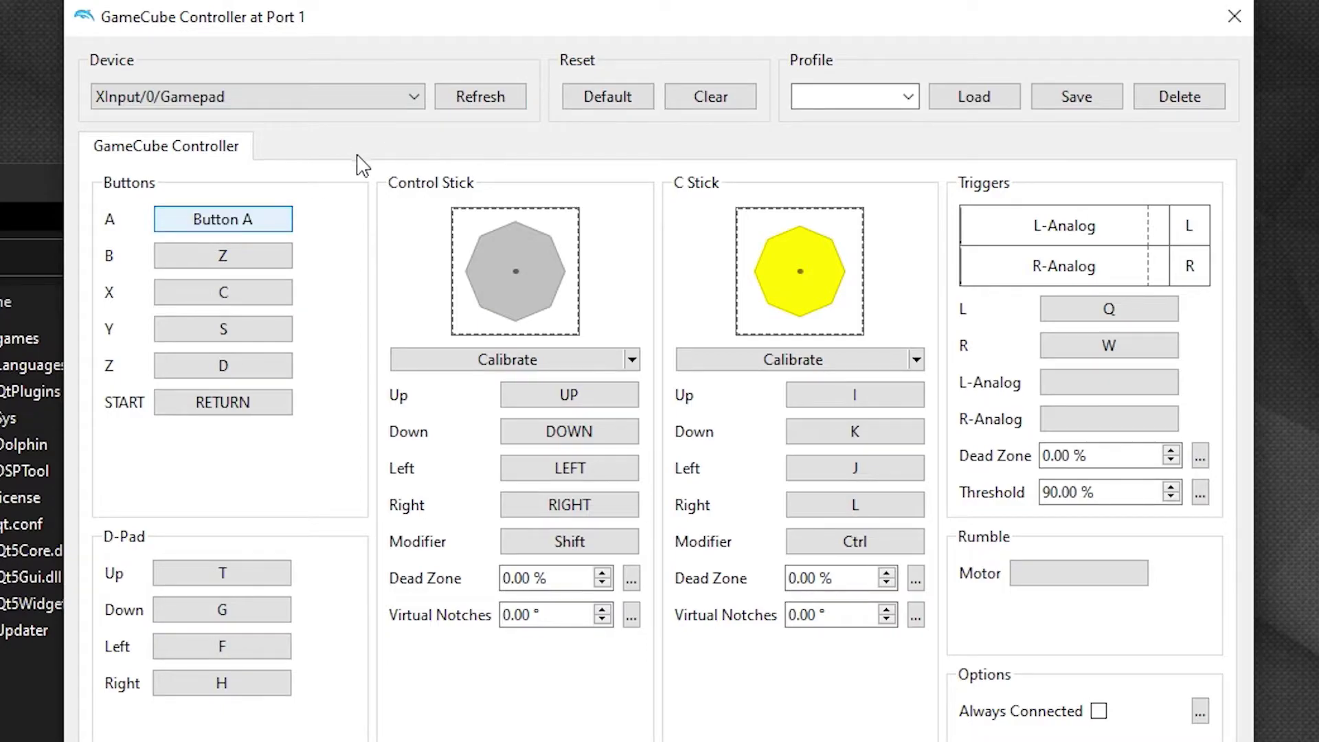
click(272, 265)
click(274, 293)
click(285, 331)
click(265, 365)
click(254, 402)
click(241, 571)
Step: Bind Control Stick to the left thumbstick and C Stick to the right thumbstick
click(775, 350)
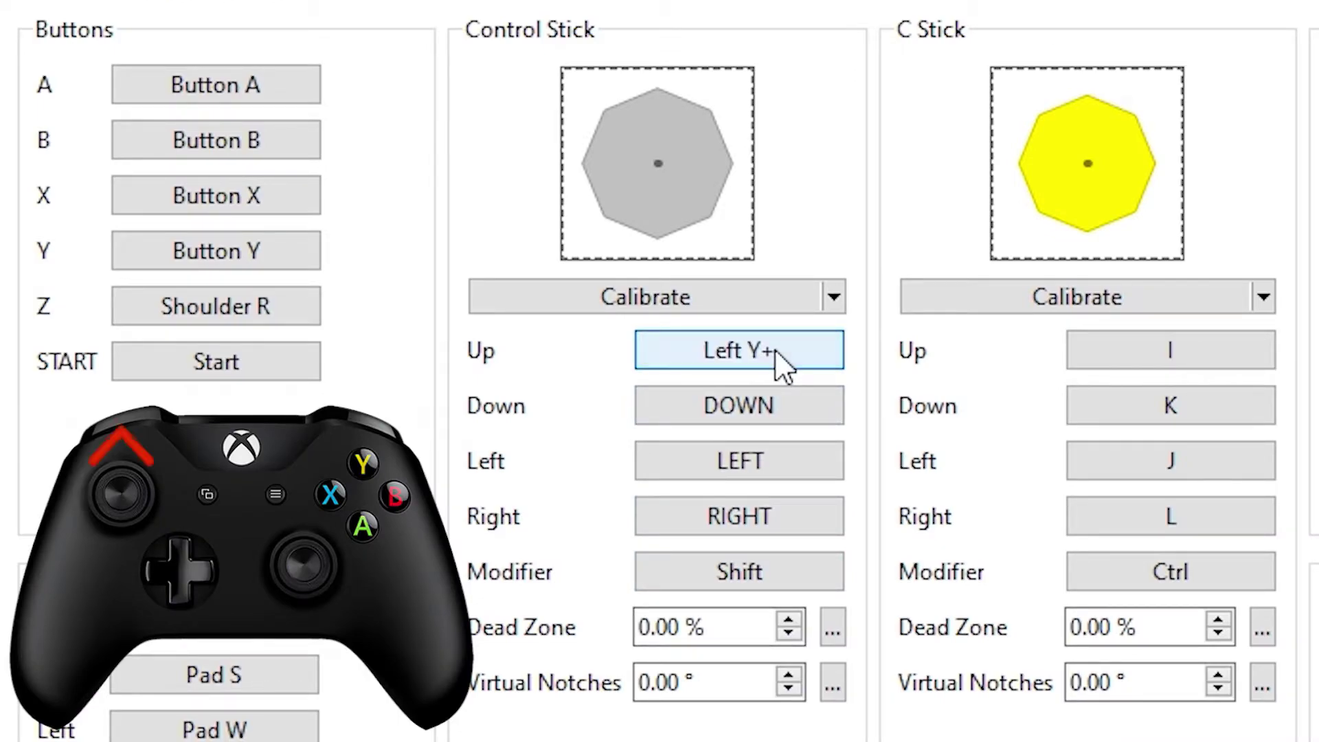
click(828, 413)
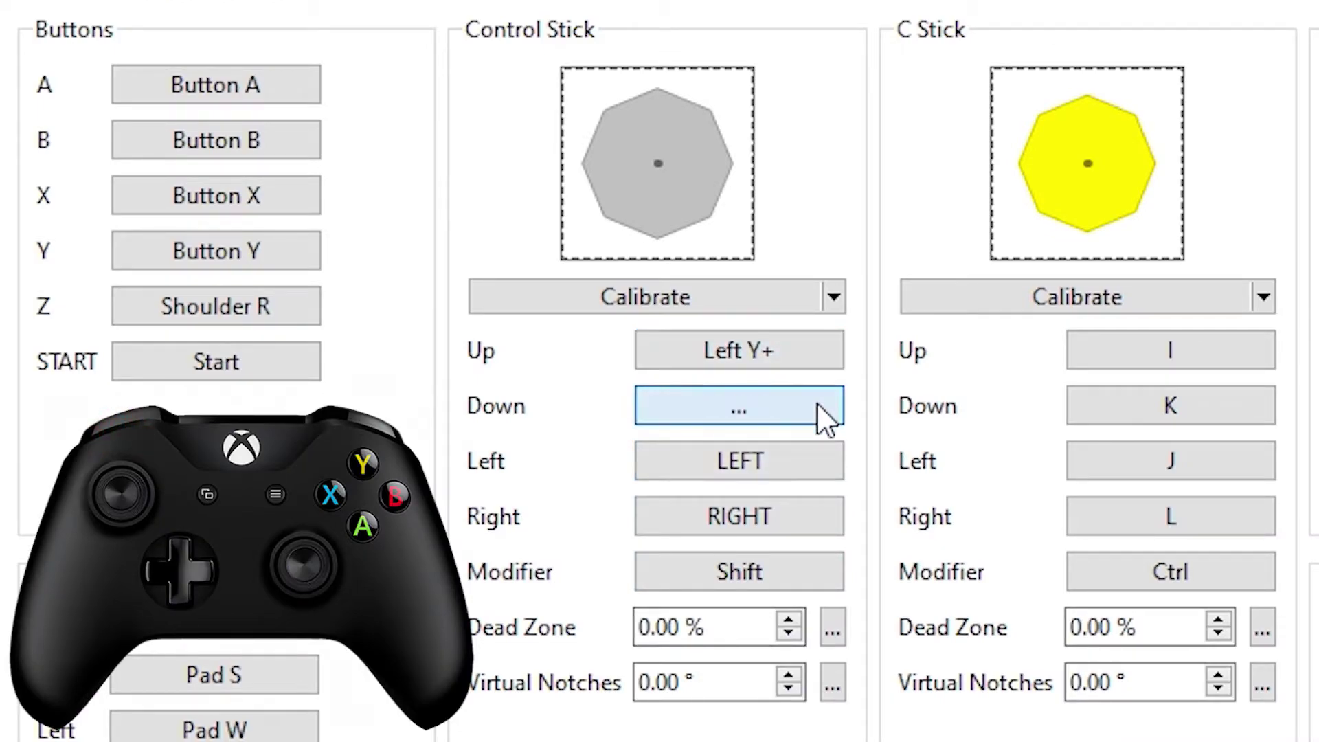
click(815, 464)
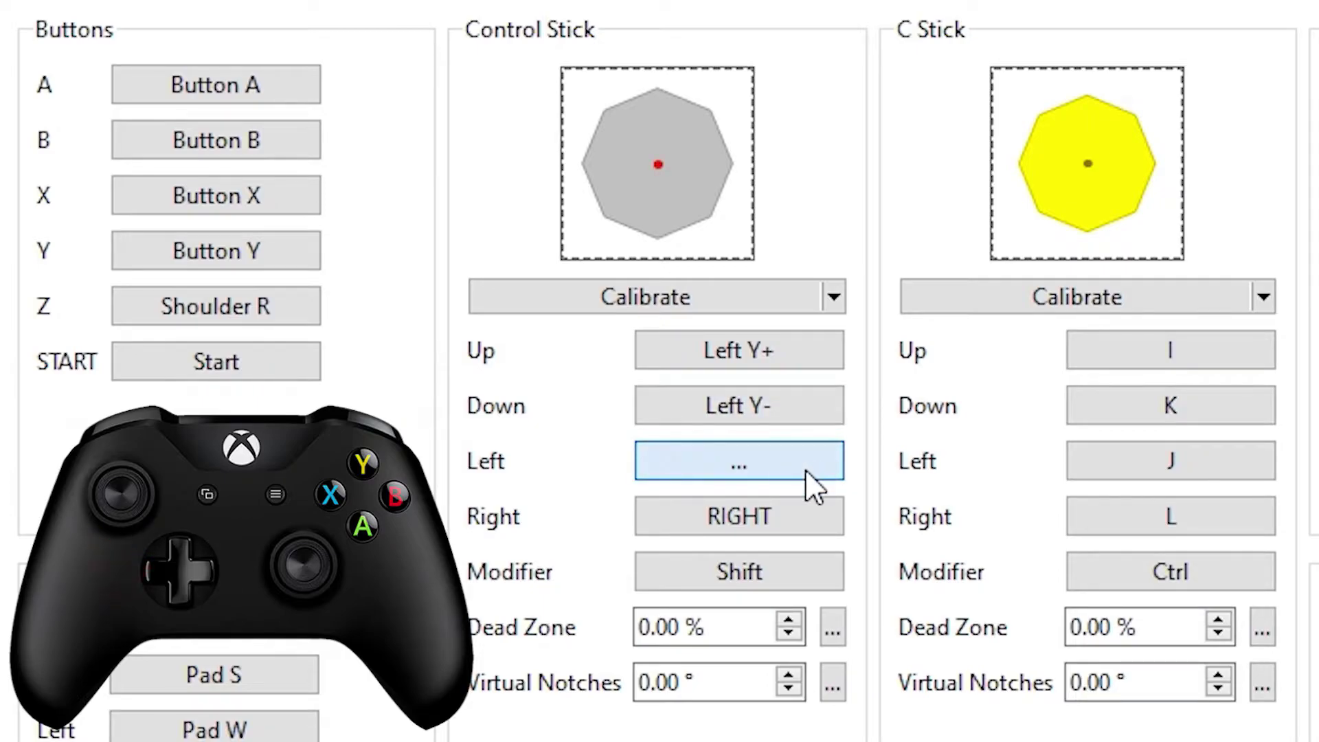
click(810, 517)
click(1204, 354)
click(1208, 407)
click(1209, 462)
click(1212, 519)
Step: Bind L, R, L-Analog and R-Analog, then close the controller windows
click(1107, 310)
click(1092, 390)
click(1053, 491)
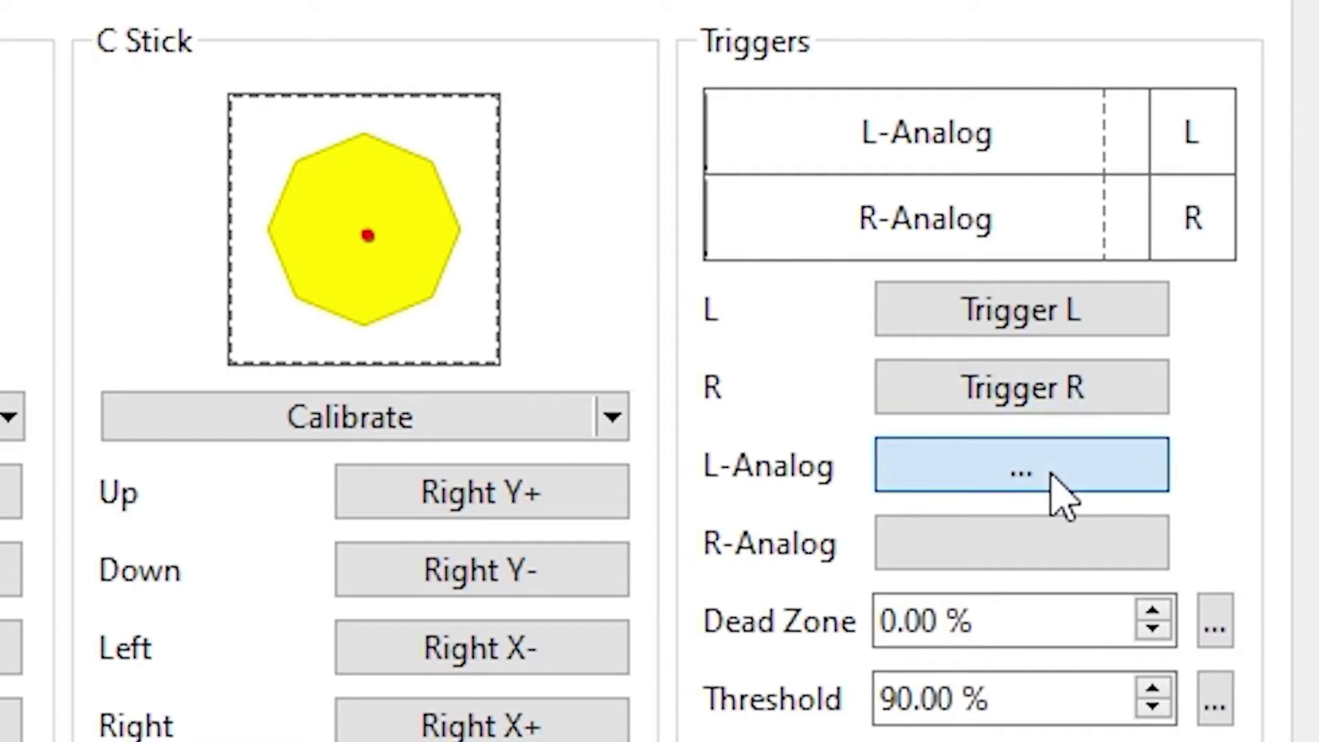
click(1084, 539)
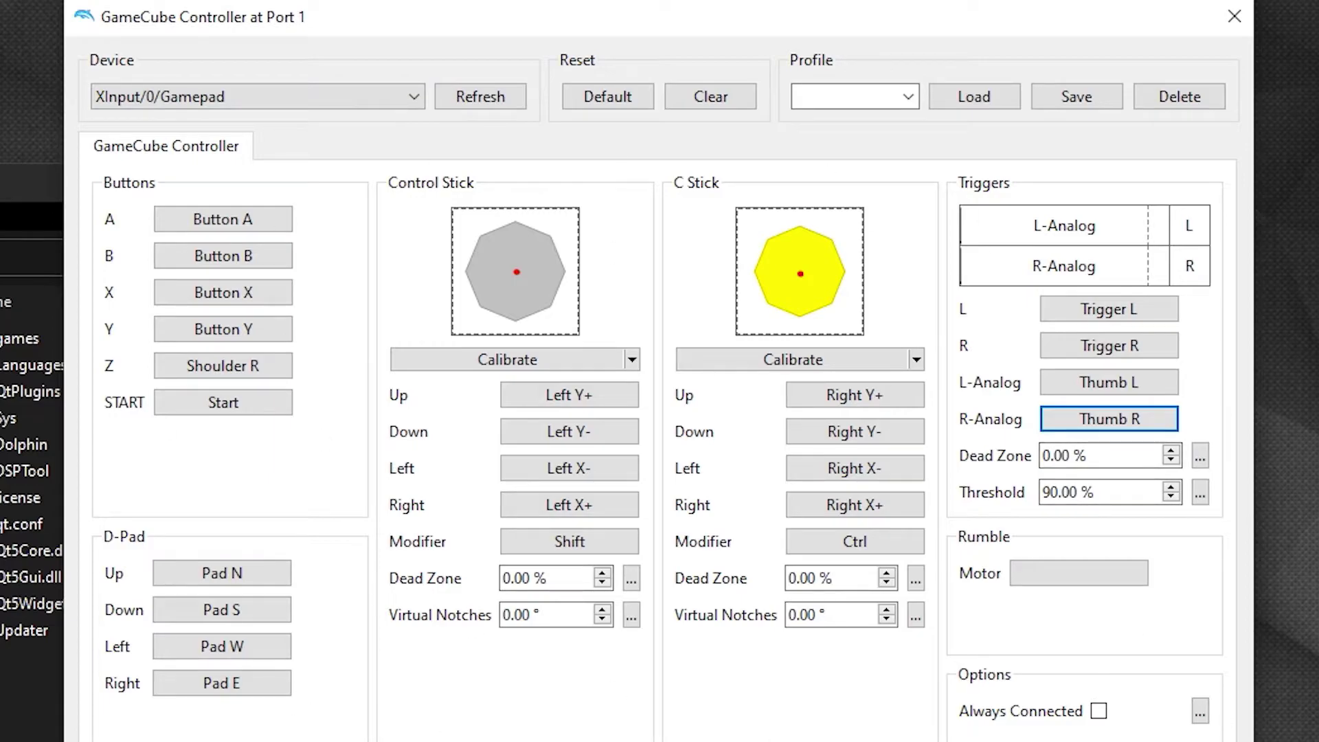
click(1082, 700)
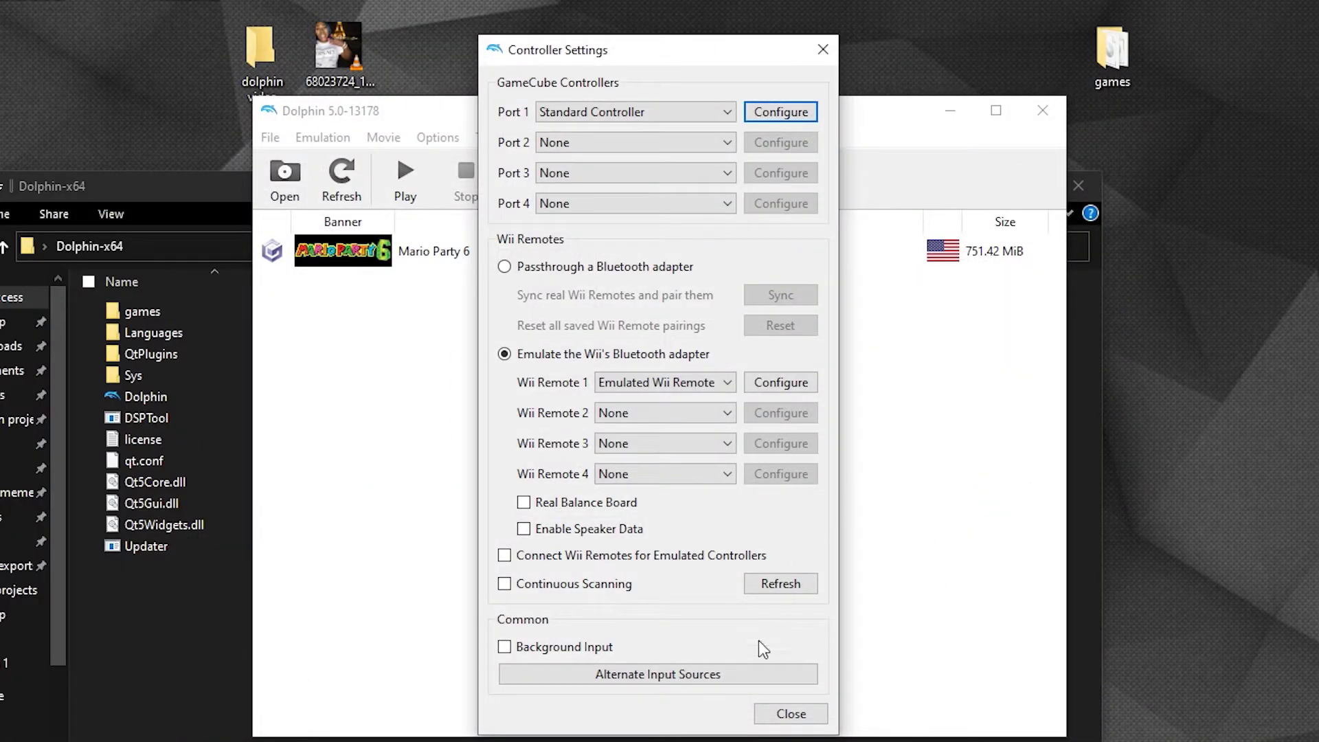
click(791, 714)
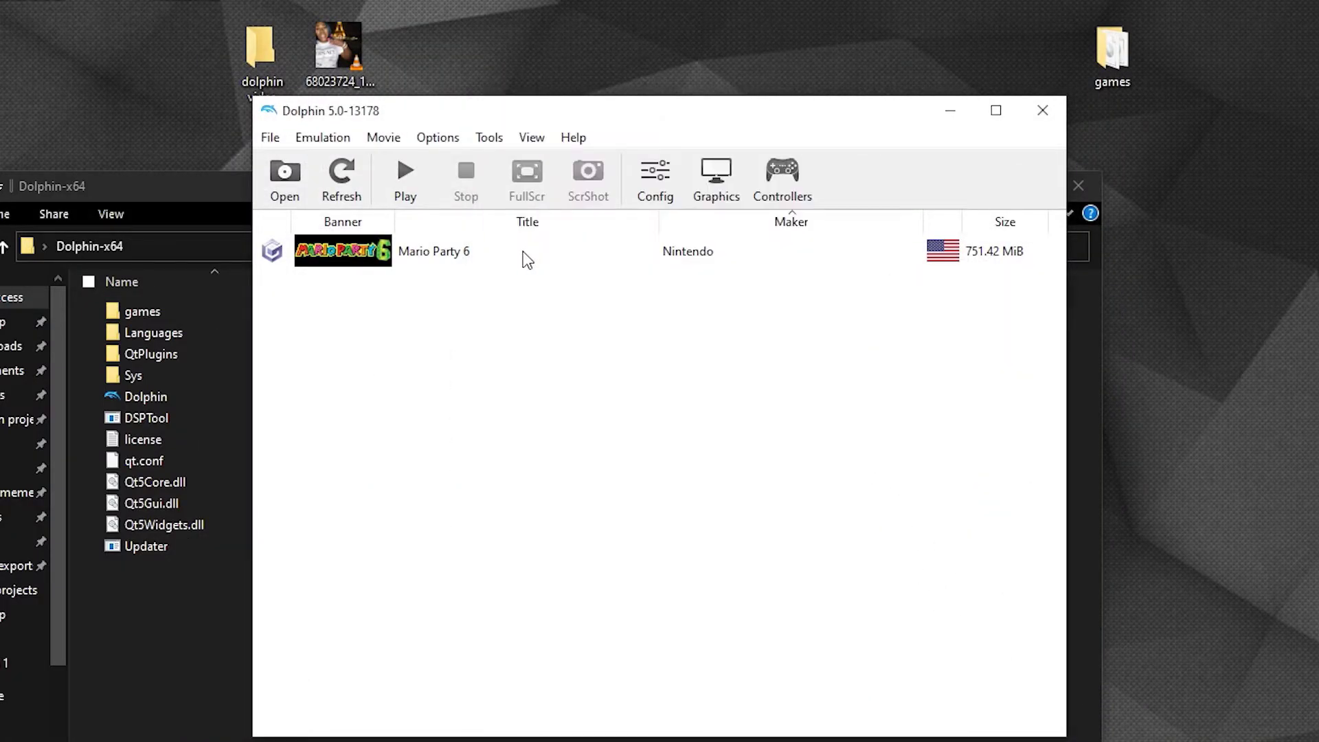
Step: Enable the Netplay Community Settings Gecko code in Mario Party 6's properties
right_click(524, 250)
click(589, 273)
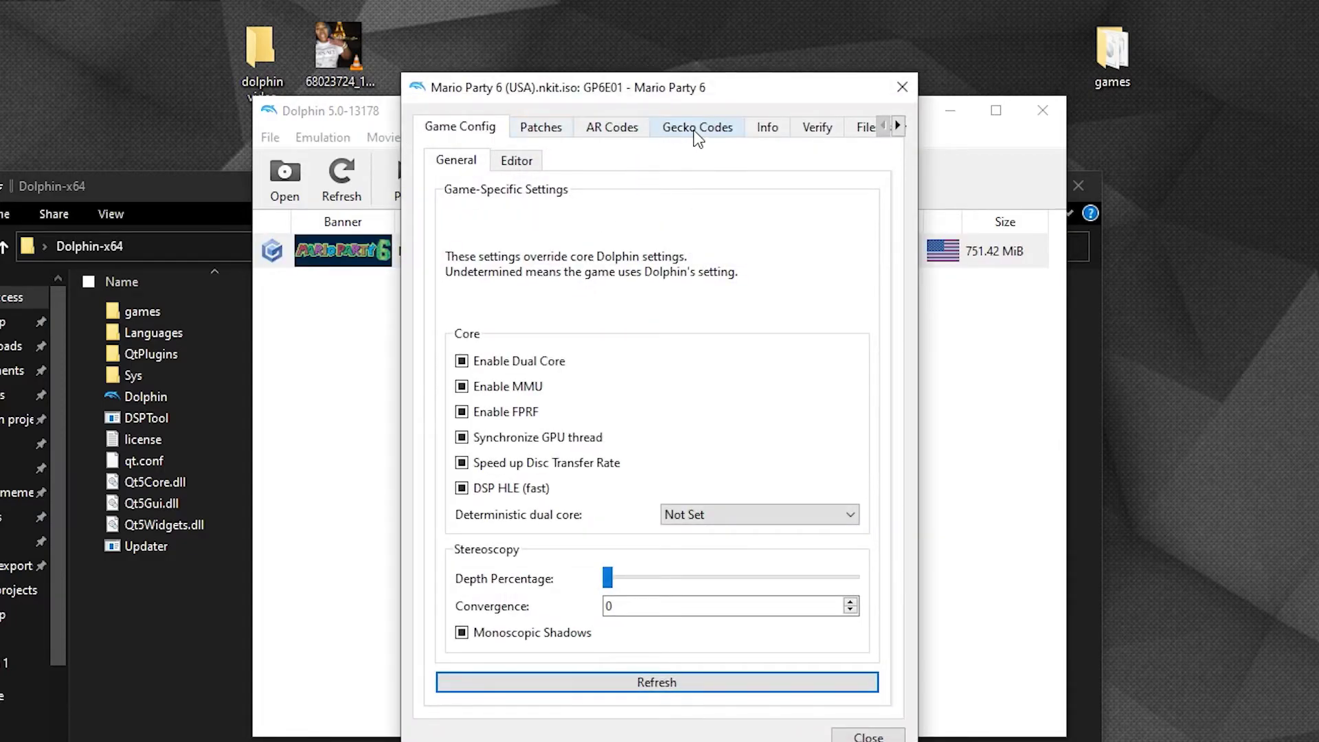
click(697, 131)
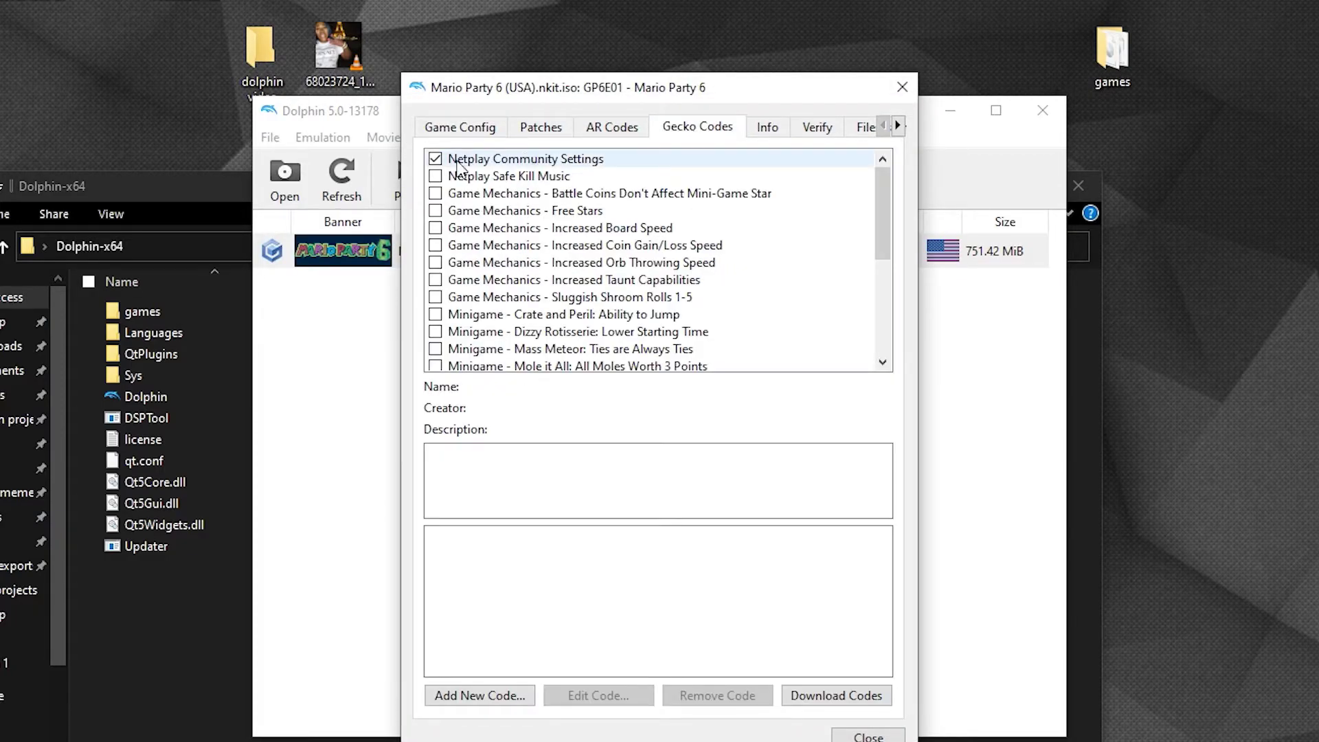
click(464, 162)
scroll(882, 498, up, 3)
click(436, 161)
click(438, 161)
click(902, 87)
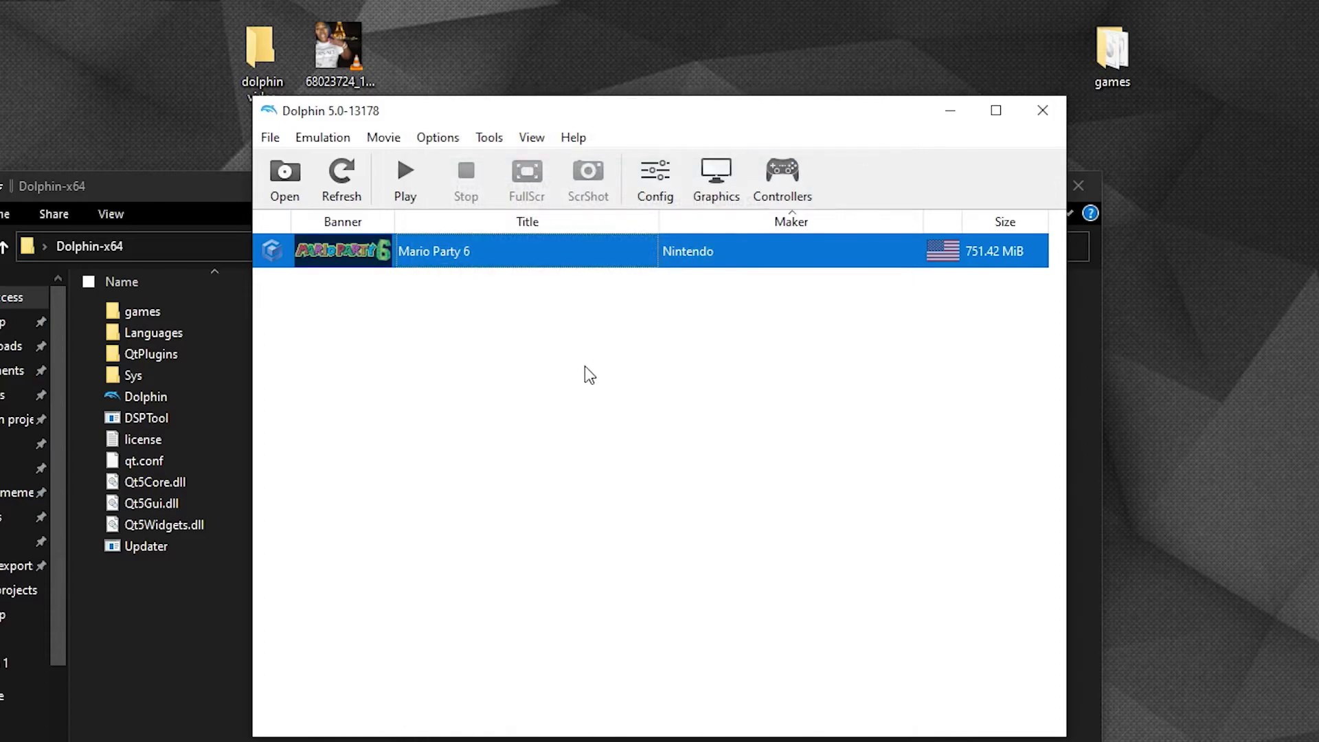
Step: Start NetPlay with the Traversal Server connection and enter a new nickname
click(486, 141)
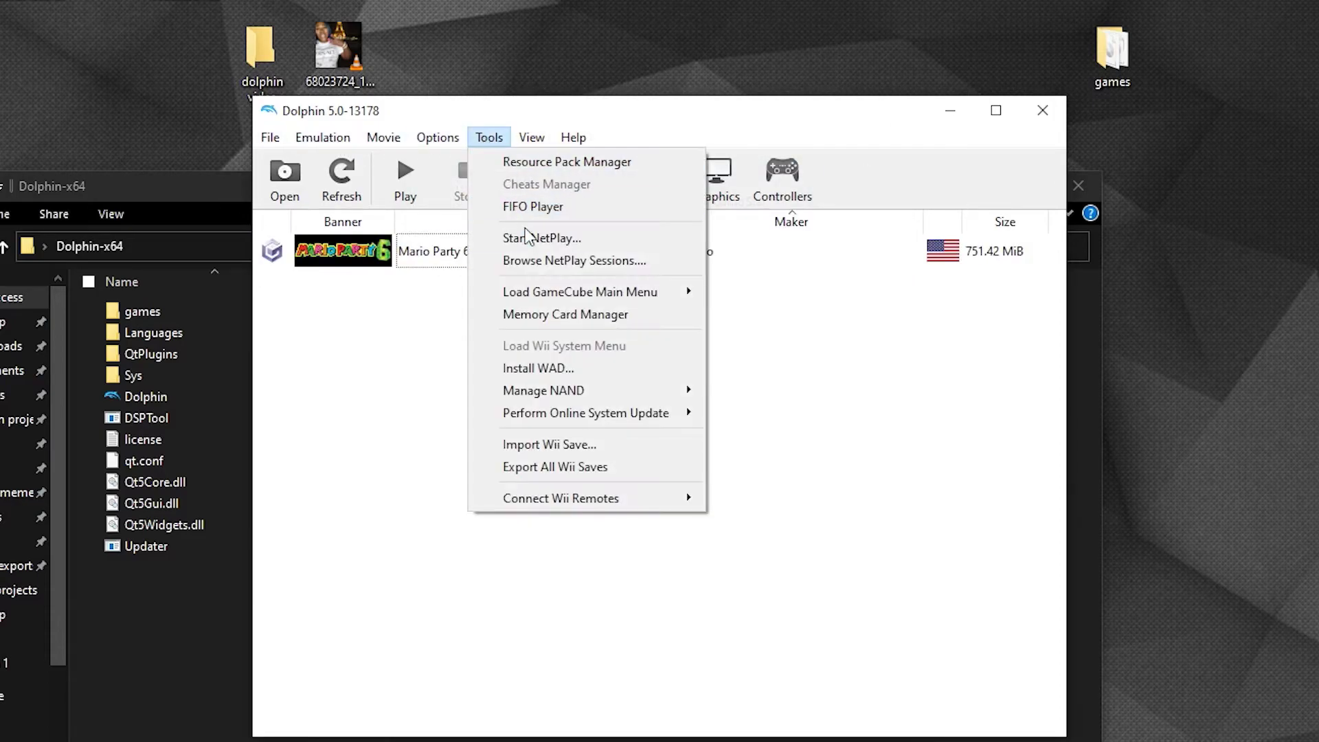
click(528, 236)
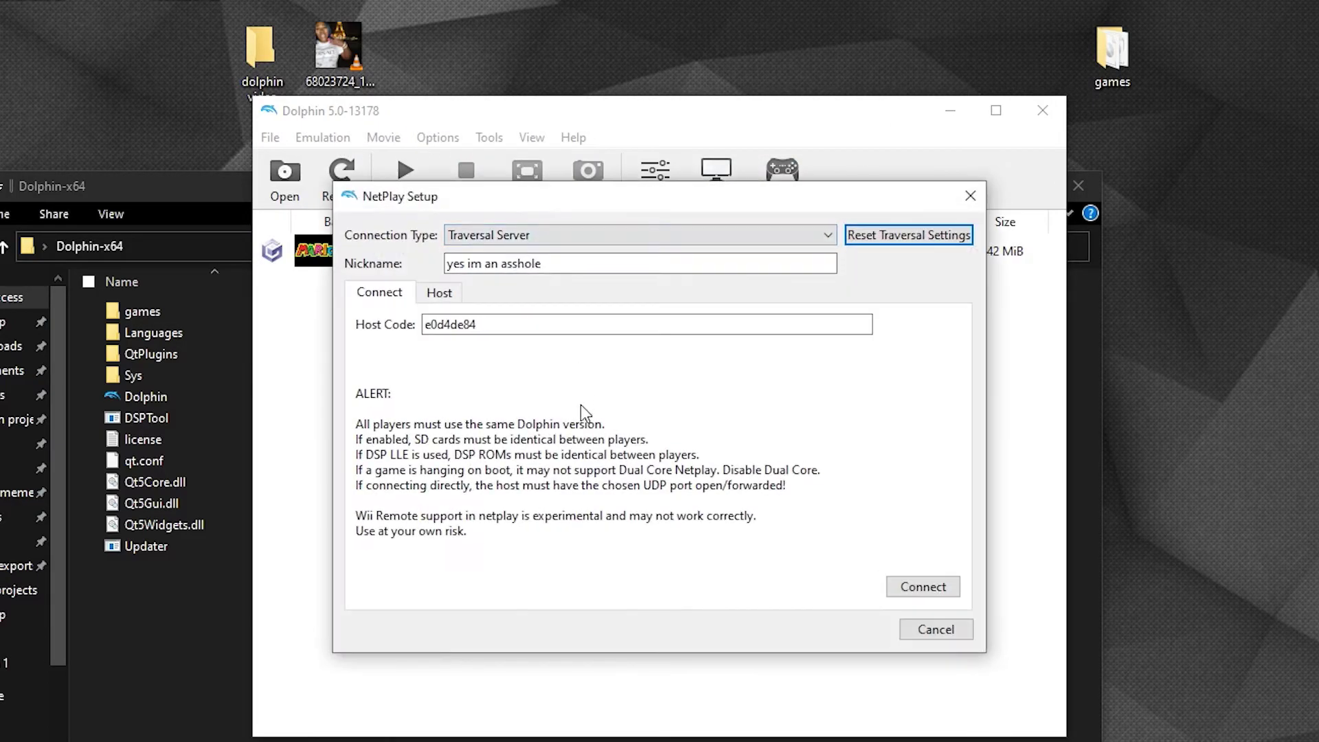
click(546, 235)
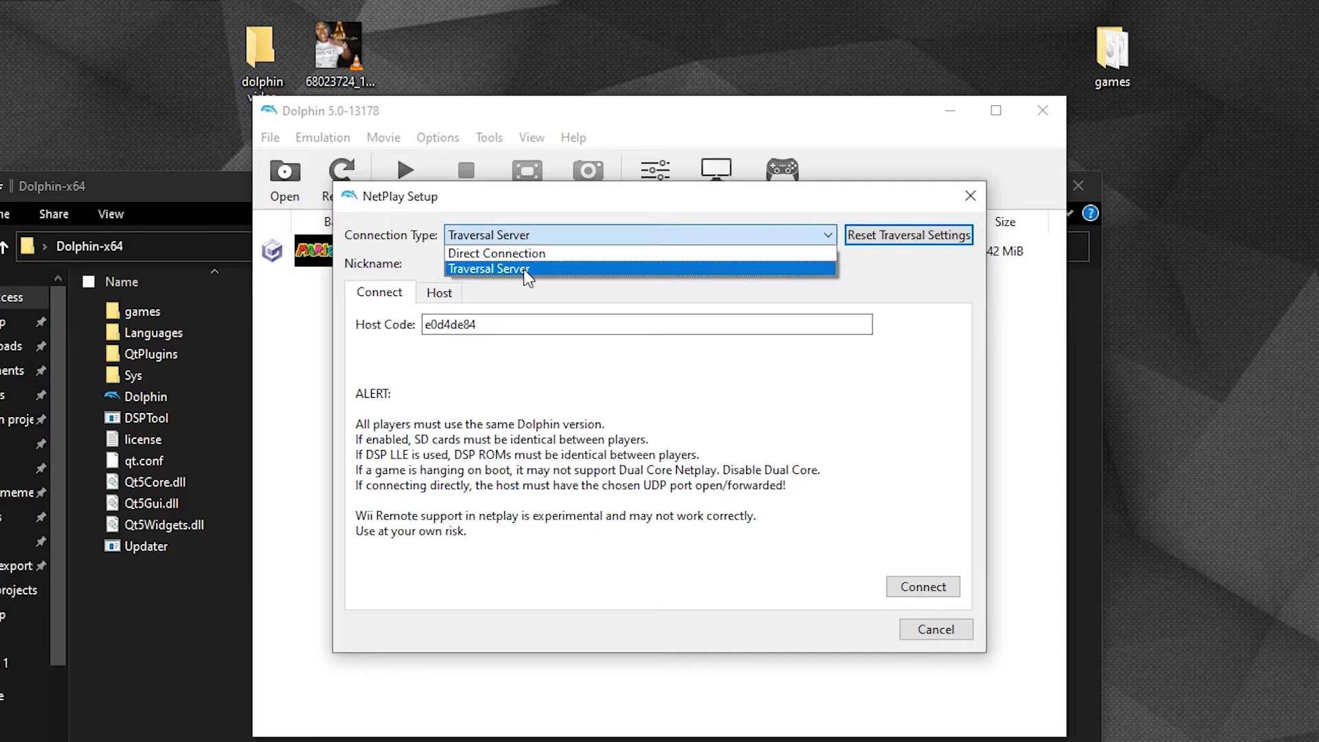
click(580, 270)
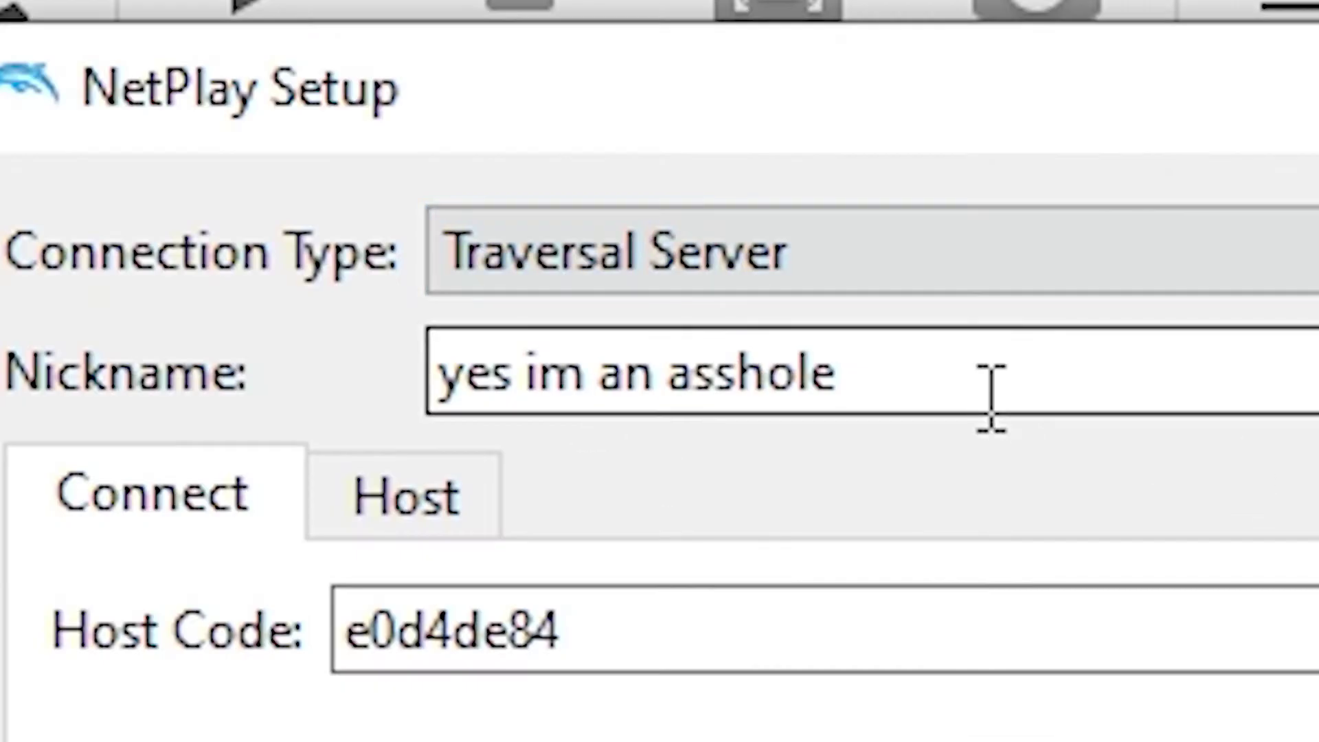
drag(991, 399, 259, 412)
text(phil you owe me)
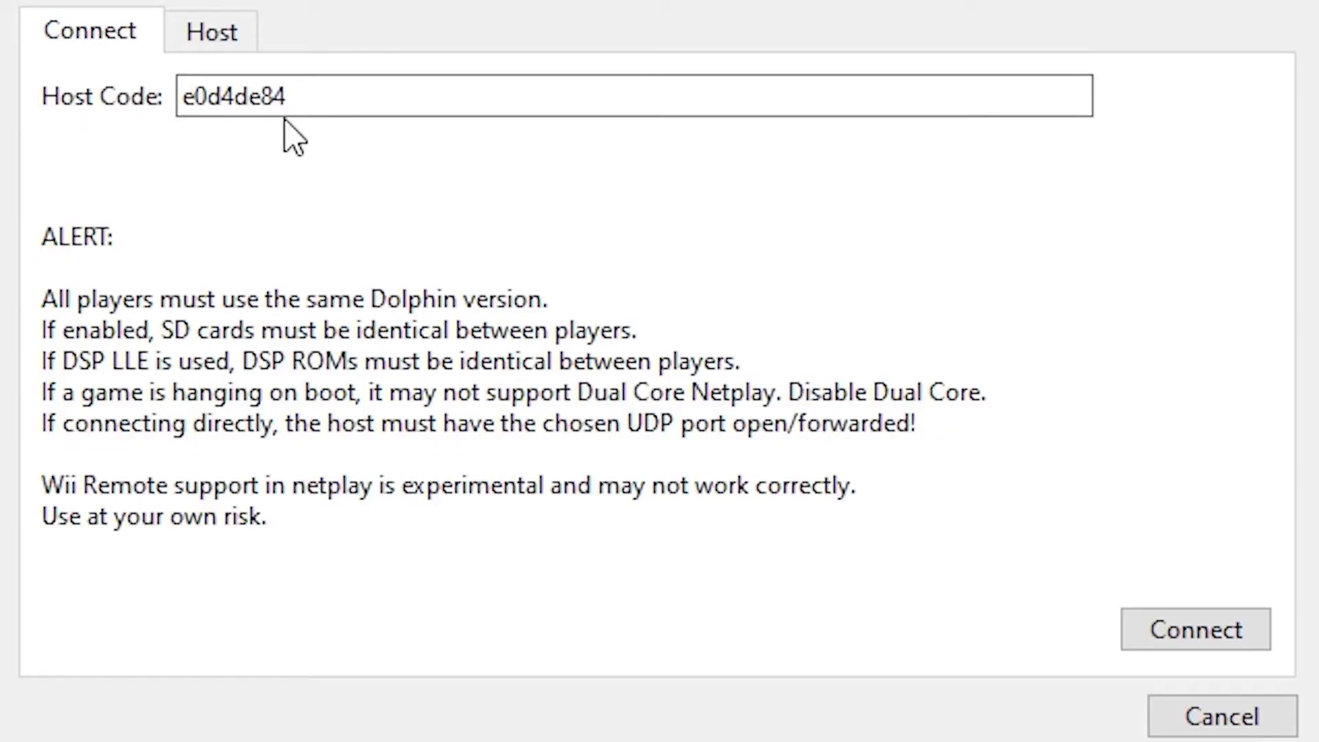
Step: Host a NetPlay session for Mario Party 6
click(224, 42)
click(229, 152)
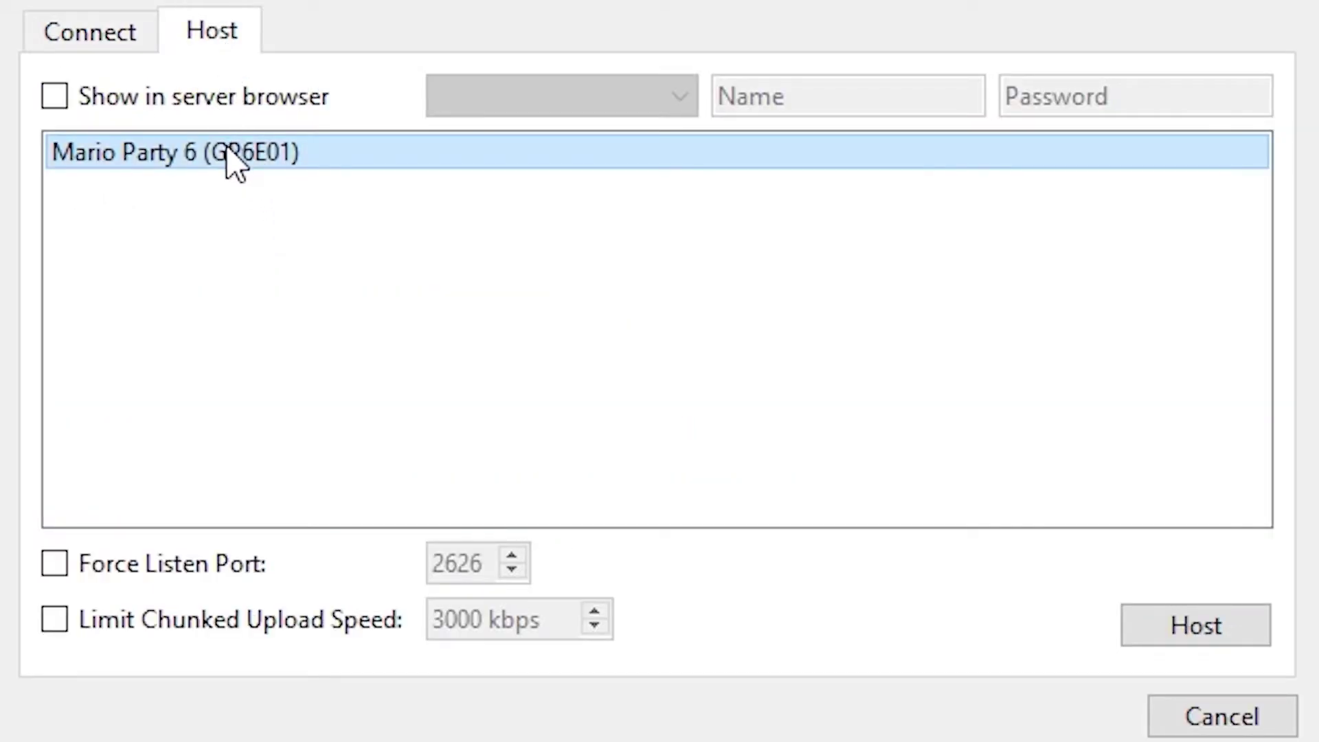
click(1165, 638)
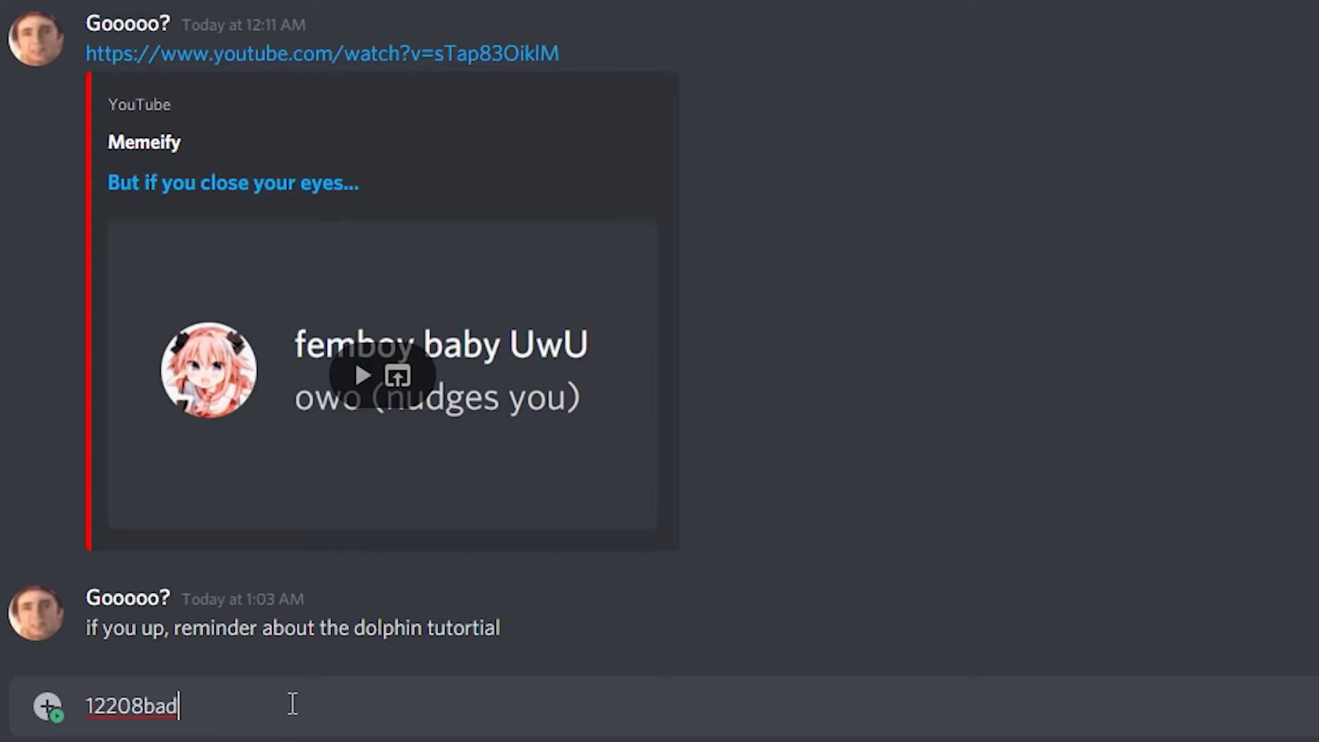
Step: Post the room ID in Discord chat with the message 'join me lol c:'
key(Return)
text(join me lol c:)
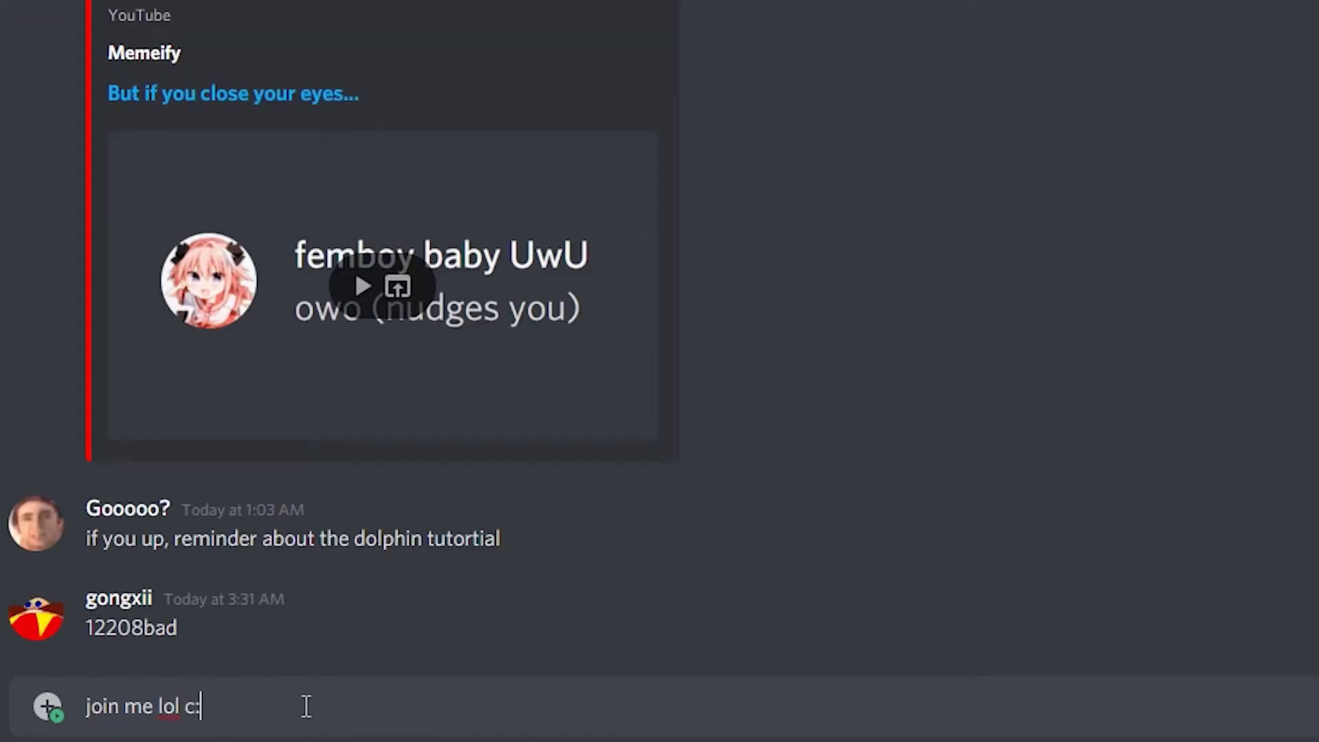
key(Return)
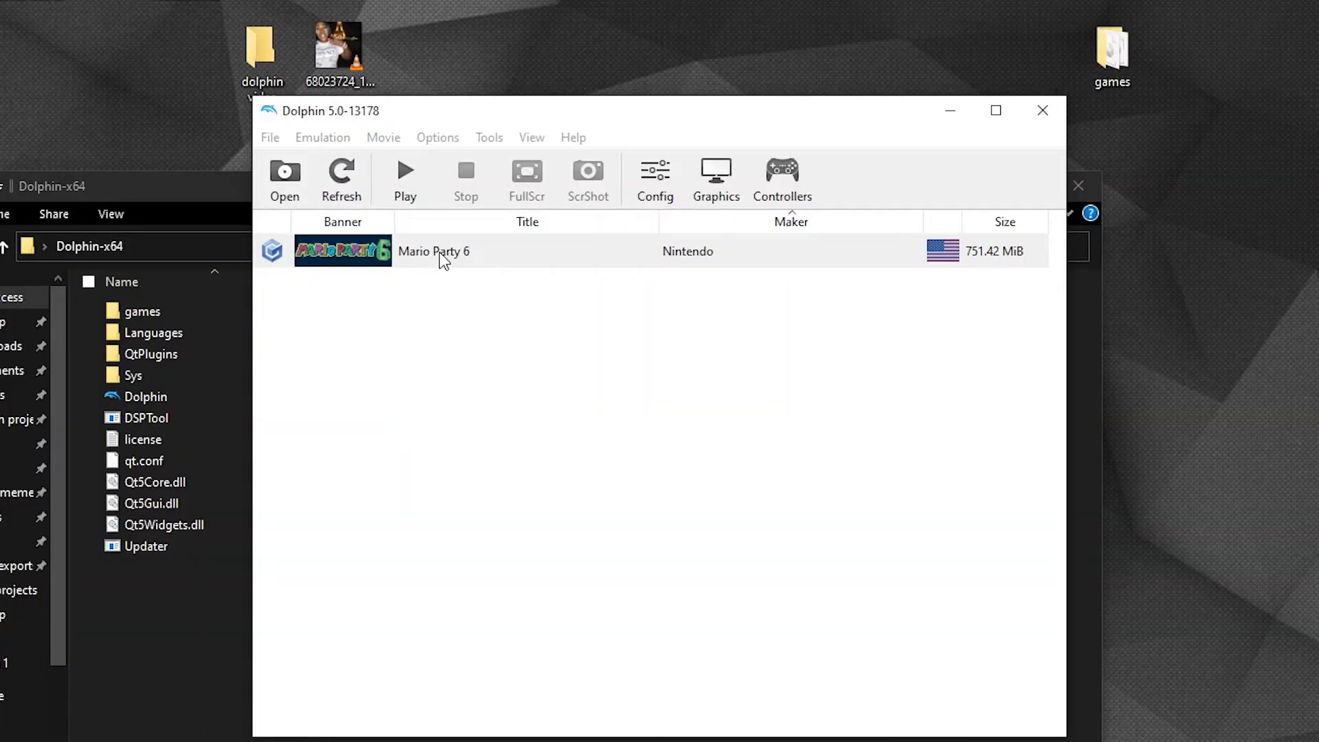
Step: Start hosting Mario Party 6 from its context menu, then close the extra NetPlay window
right_click(443, 260)
click(537, 558)
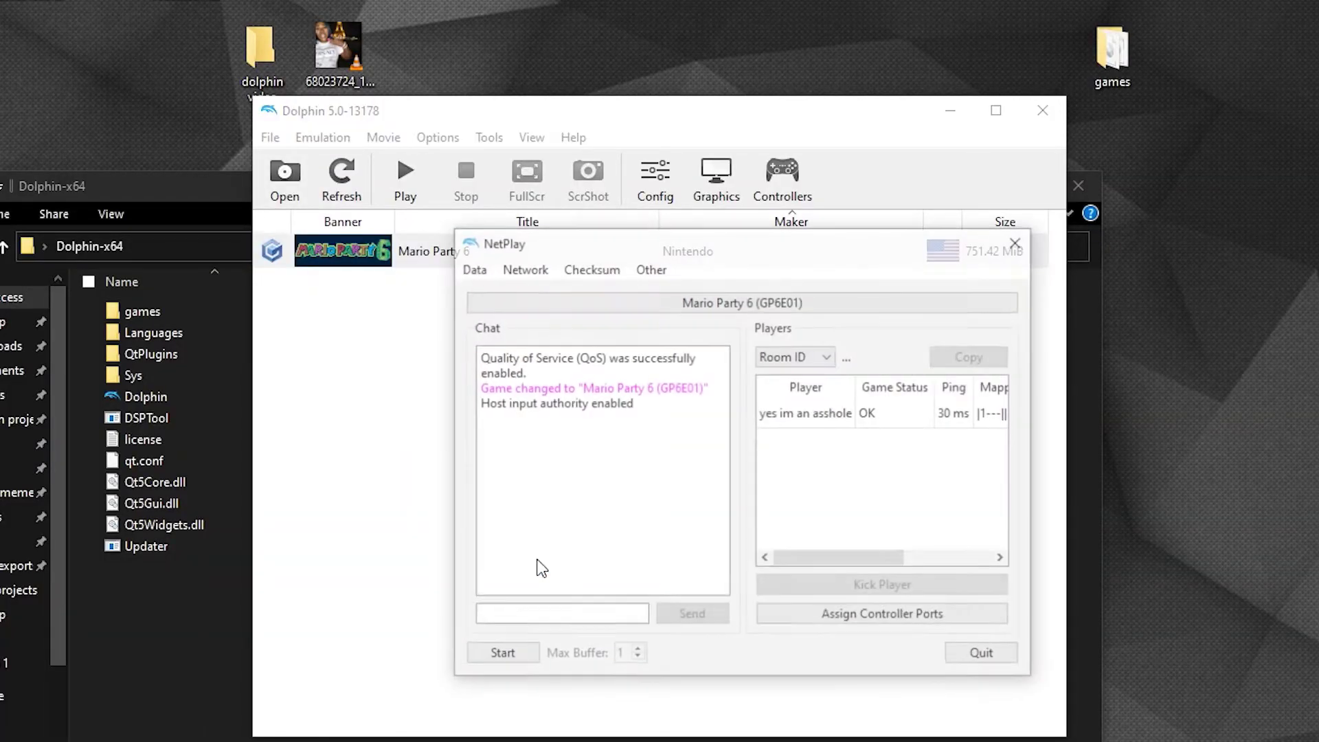
click(1019, 241)
Step: Paste the shared host code into NetPlay's Host Code field and connect
click(490, 137)
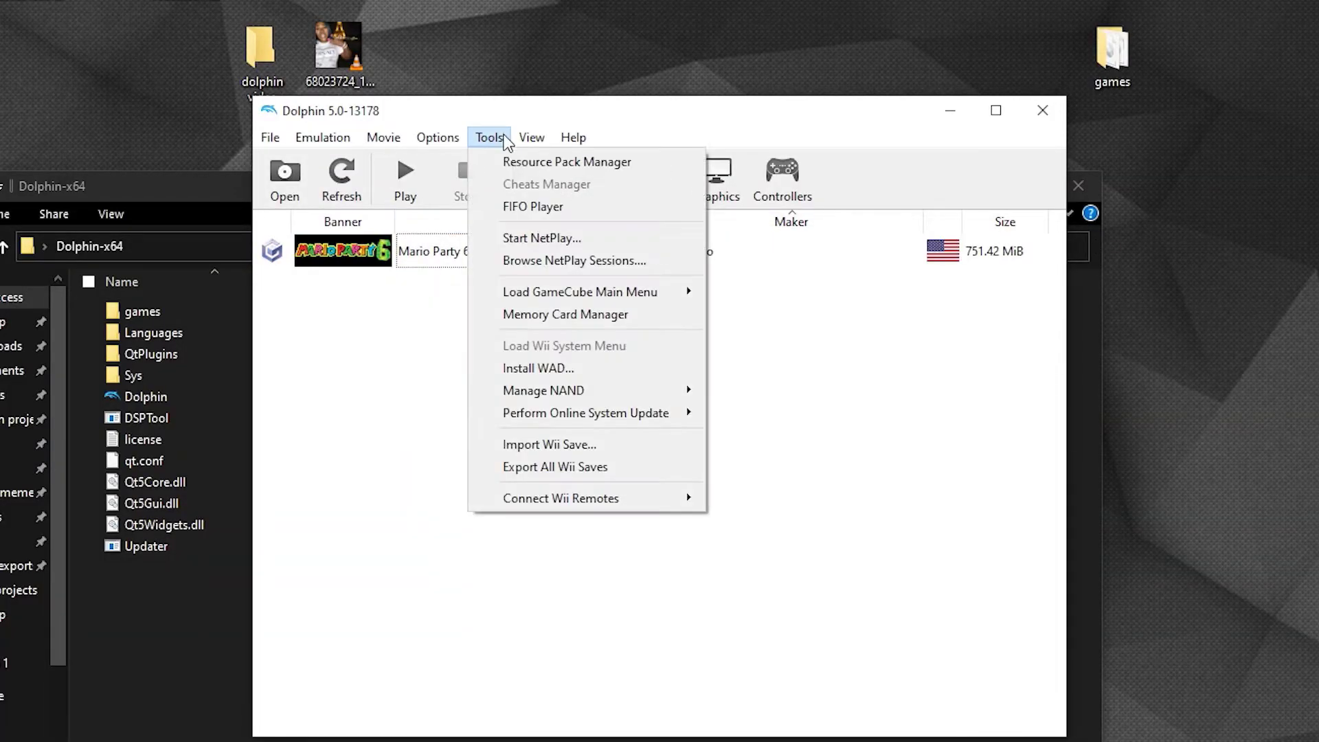
click(534, 237)
click(463, 328)
text(12208bad)
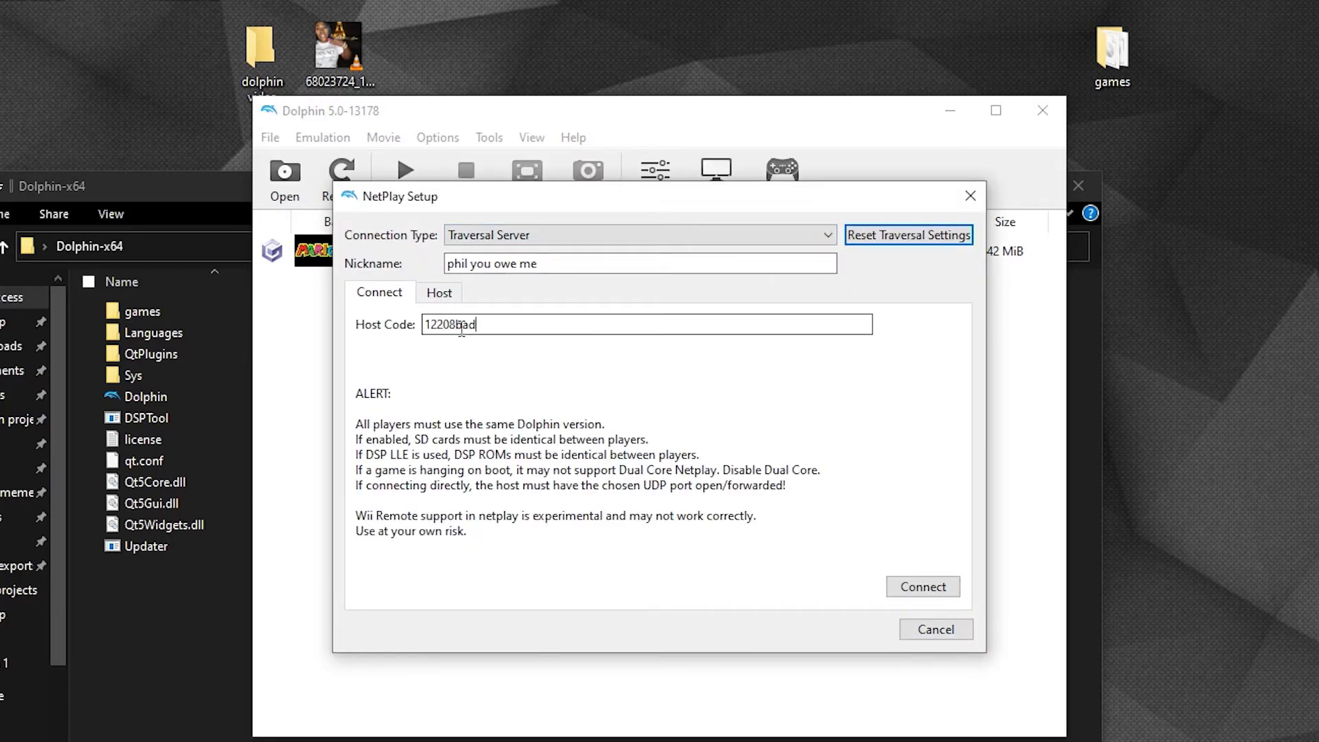
click(916, 590)
click(428, 221)
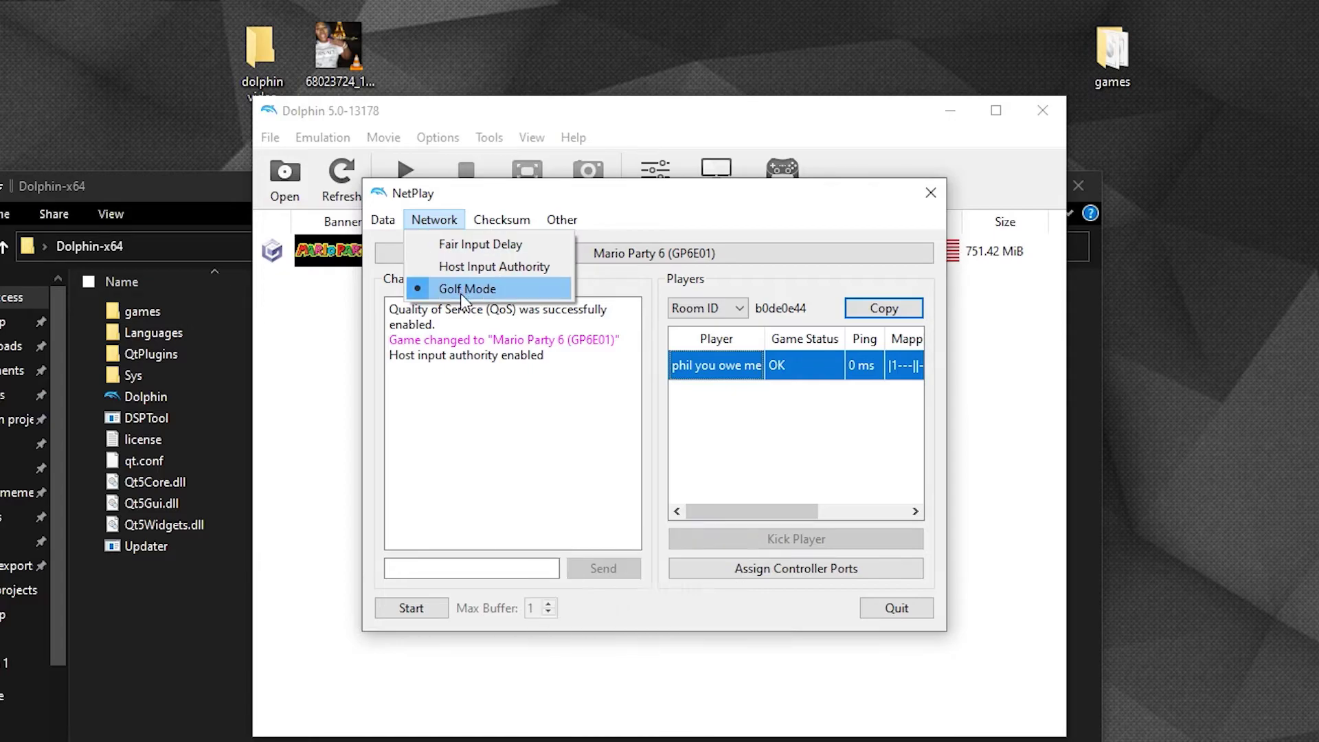
mouse_move(571, 222)
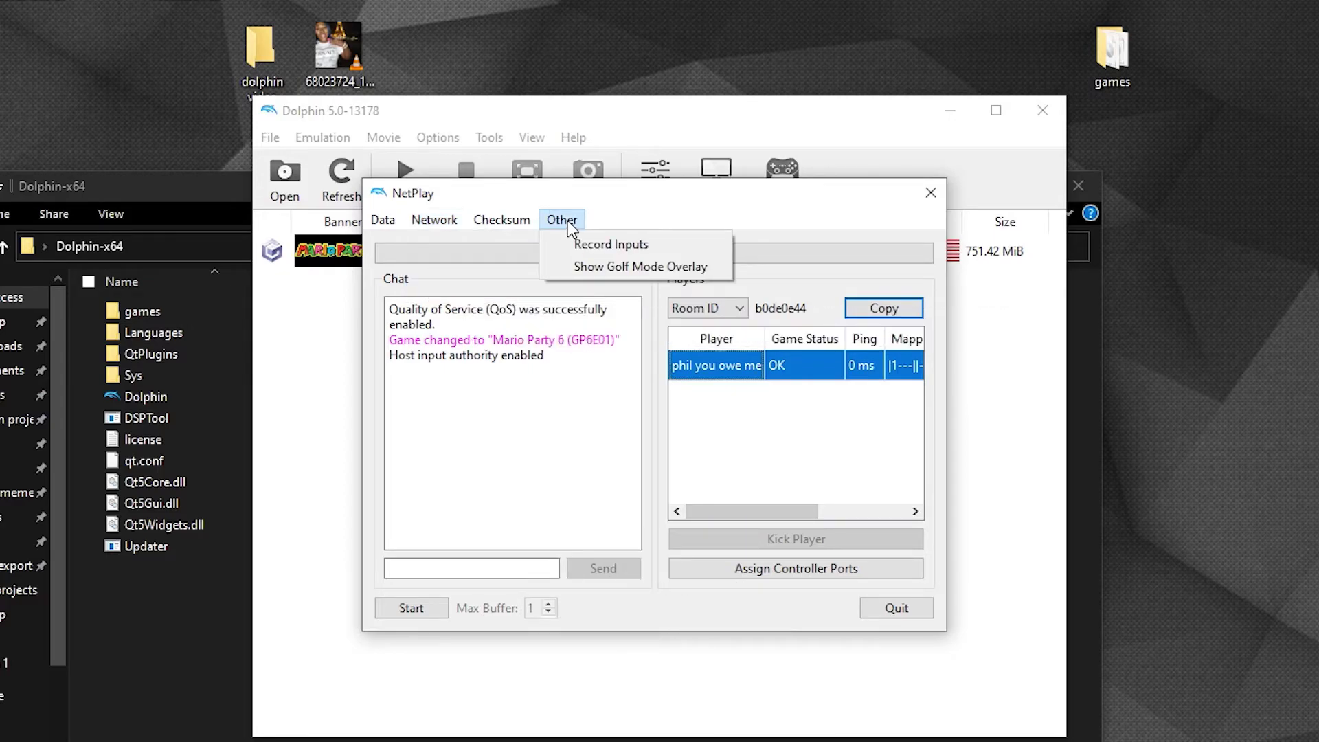
click(568, 220)
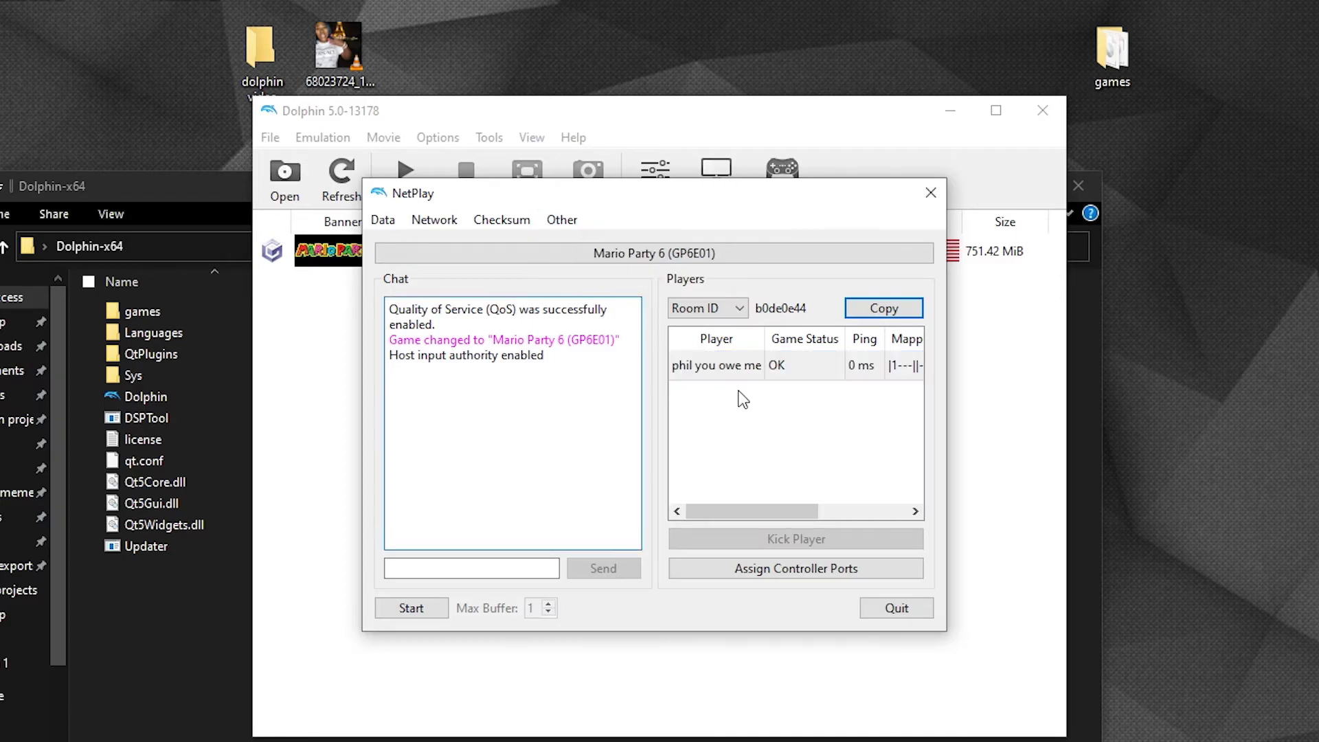